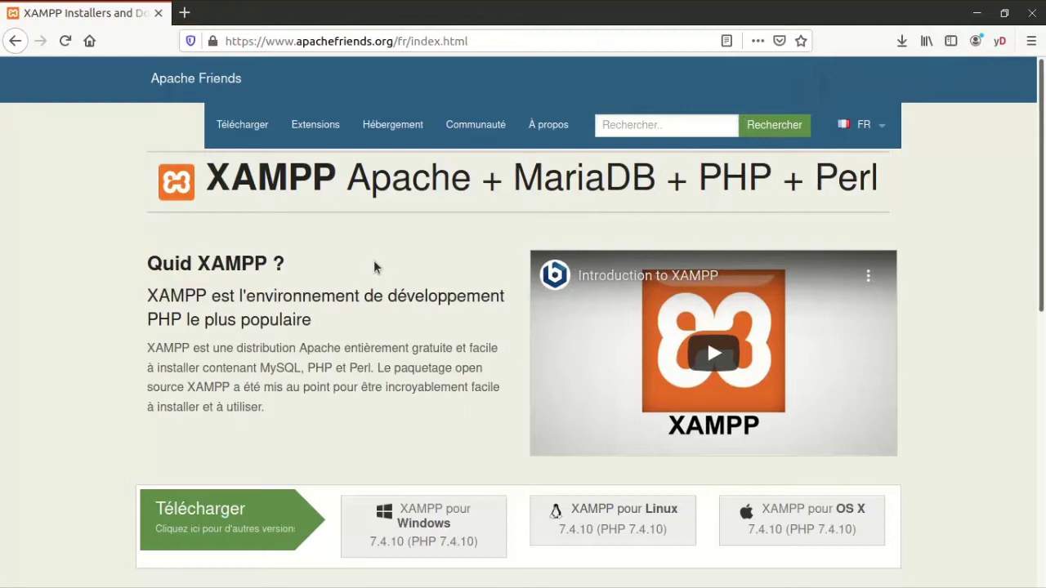
Download the XAMPP 7.4.10 installer for Linux and save the file to disk
click(609, 531)
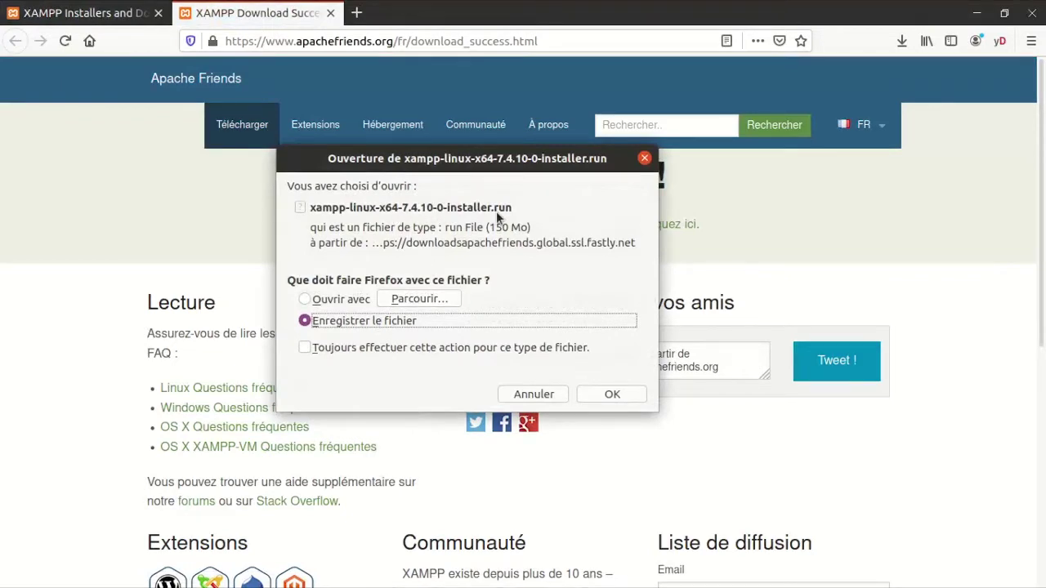
click(625, 394)
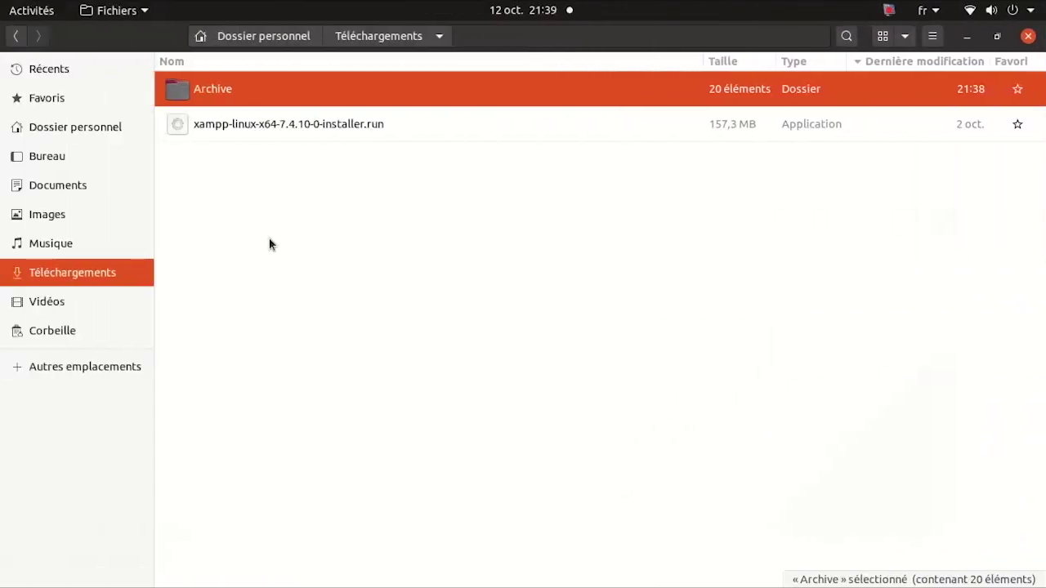
Check in the properties of xampp-linux-x64-7.4.10-0-installer.run whether the file is allowed to run as a program
click(272, 204)
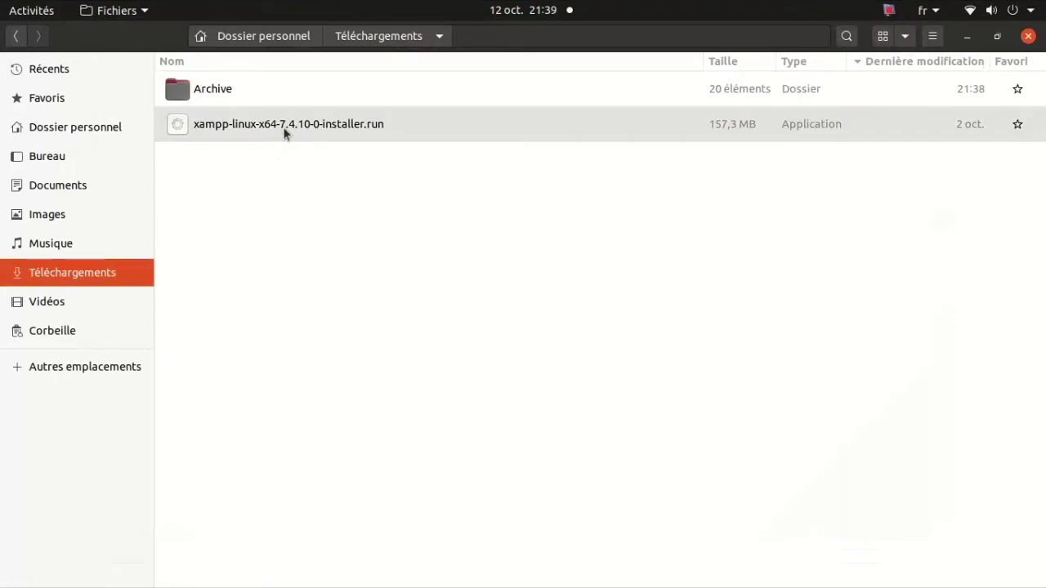
right_click(285, 131)
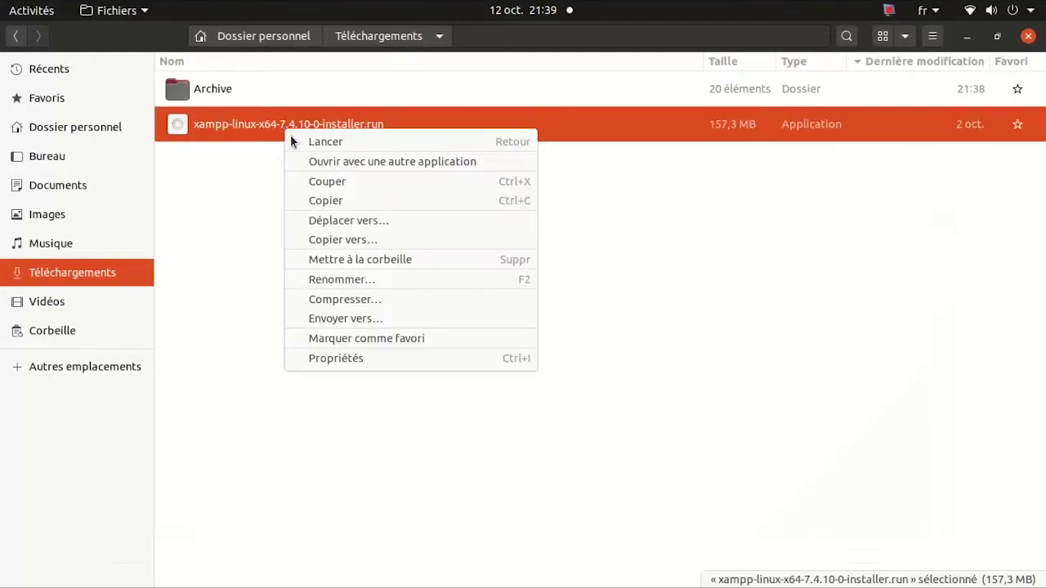
click(372, 361)
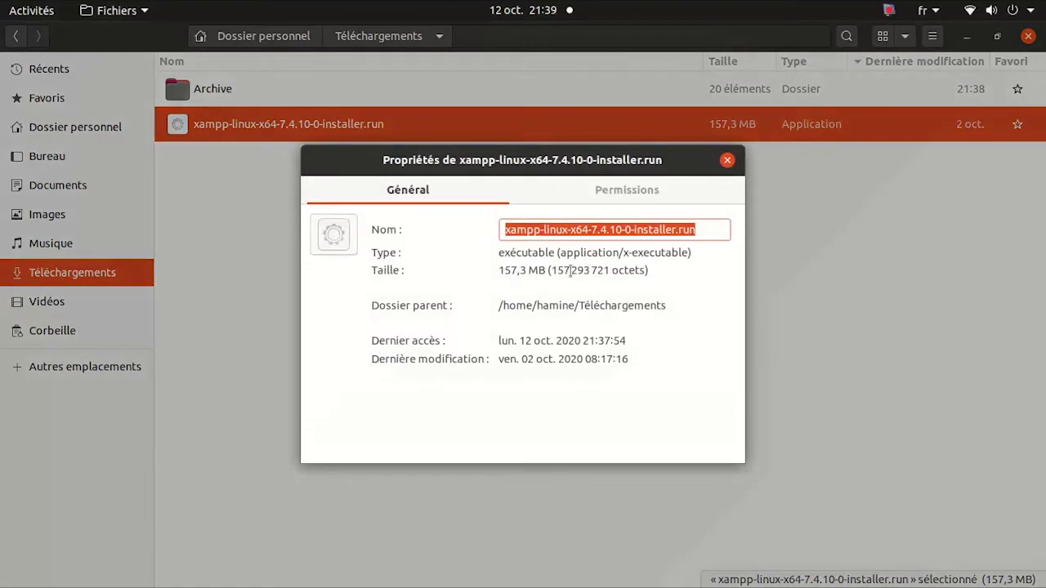
click(618, 196)
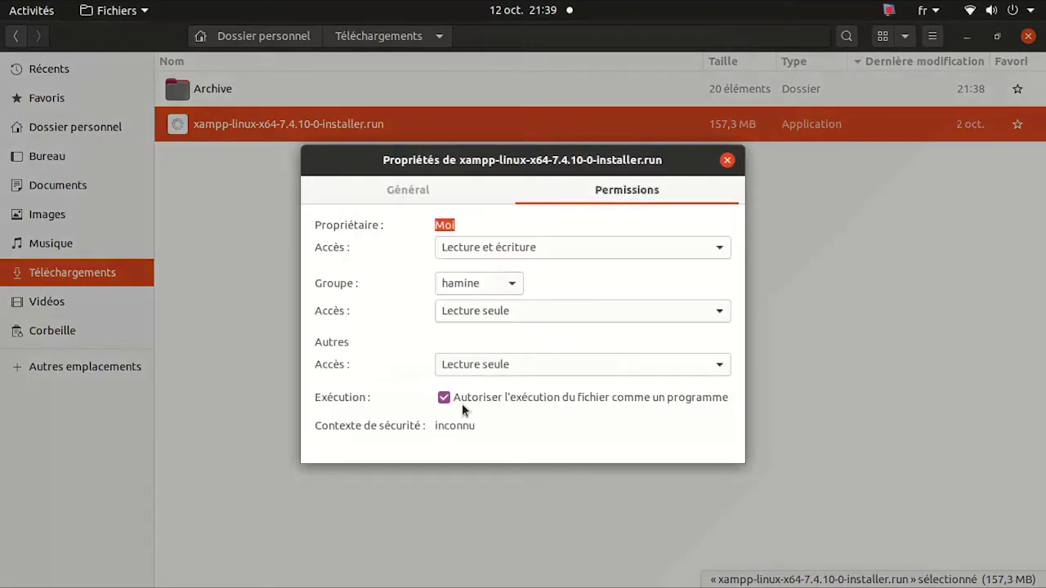
click(727, 160)
Open a maximized terminal in the Téléchargements folder and list its contents with ls
right_click(358, 287)
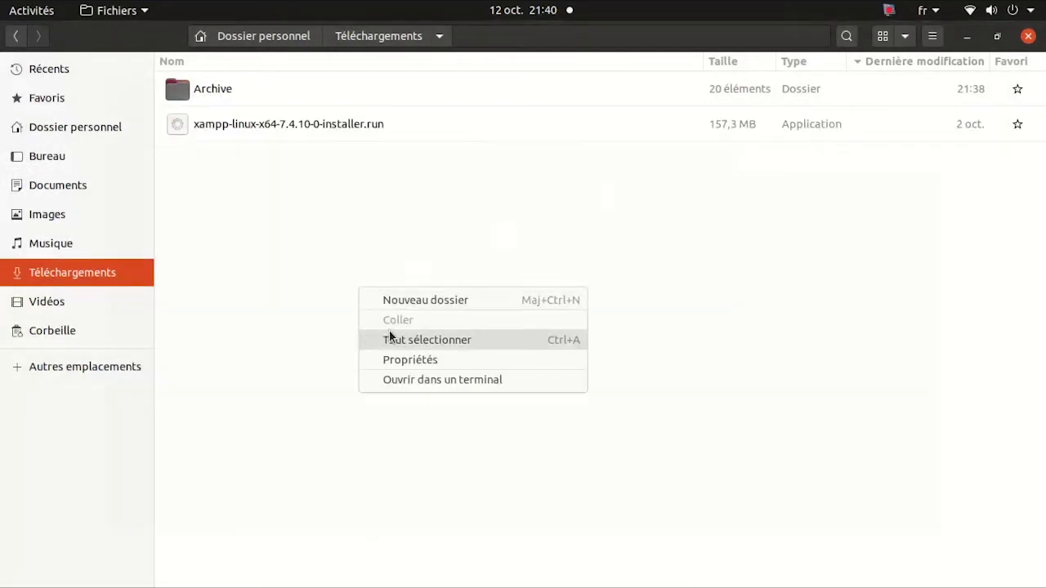
click(401, 381)
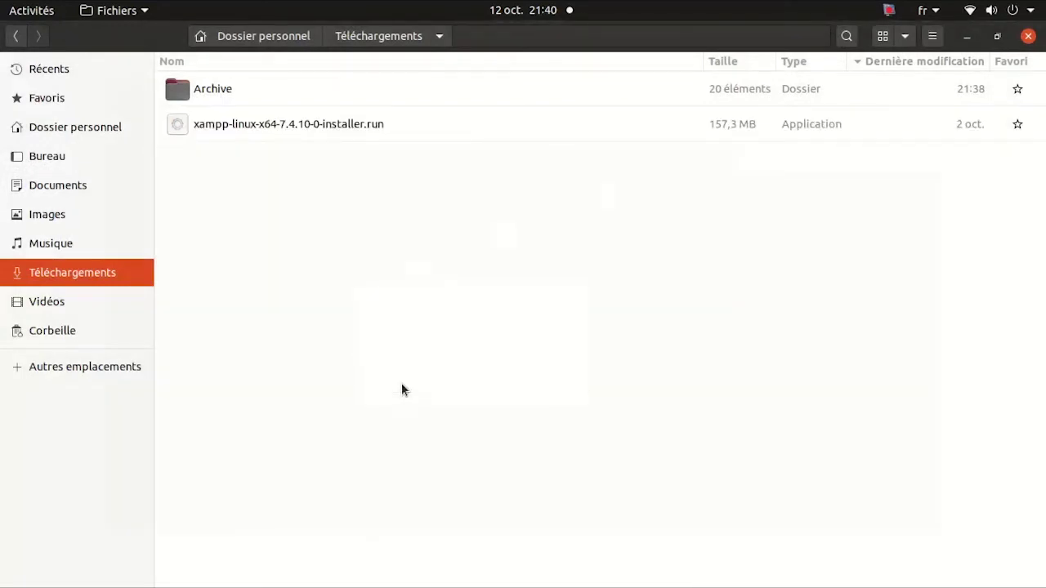
click(551, 75)
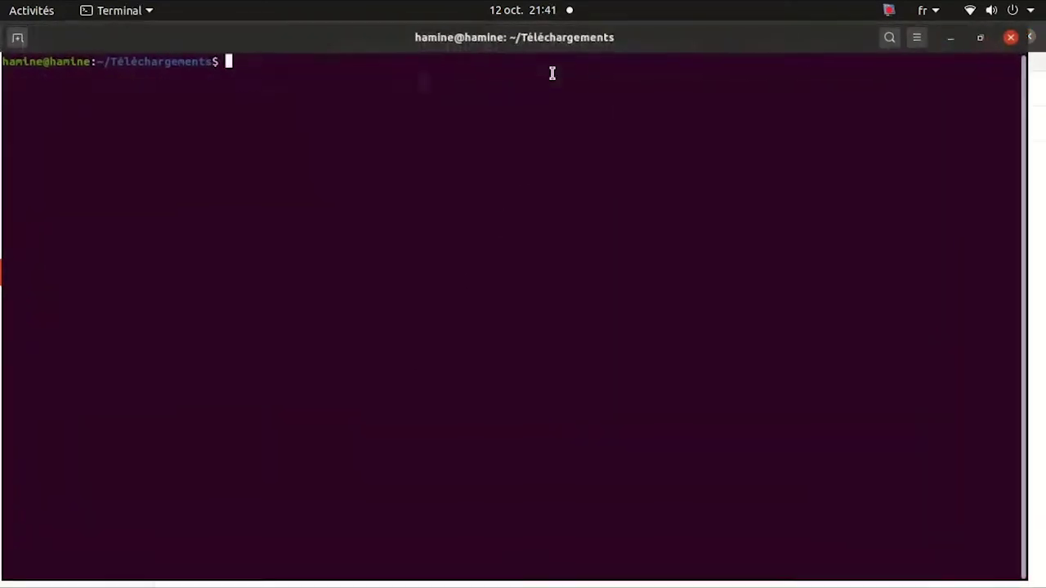
text(ls)
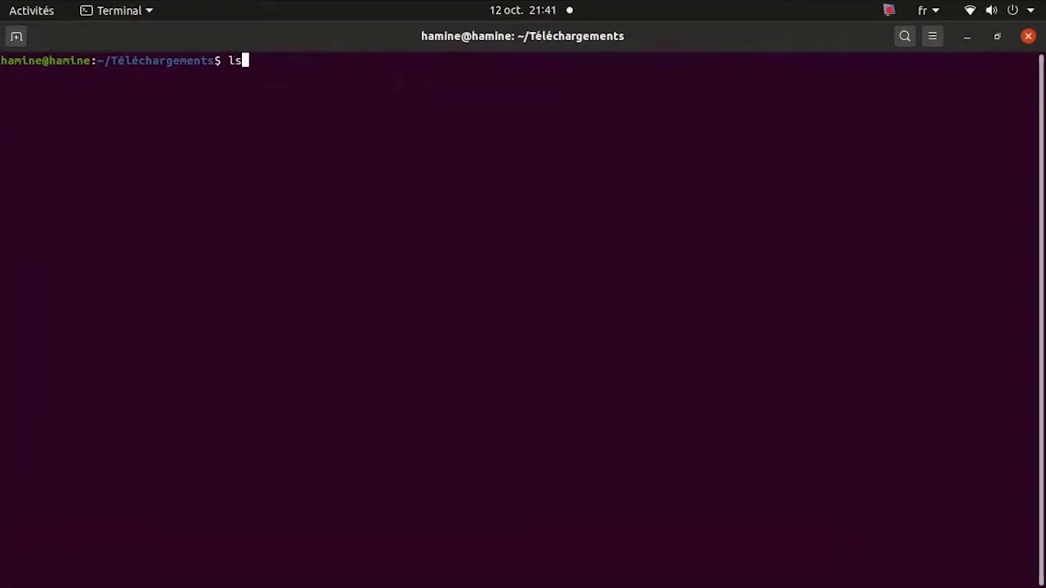
key(Return)
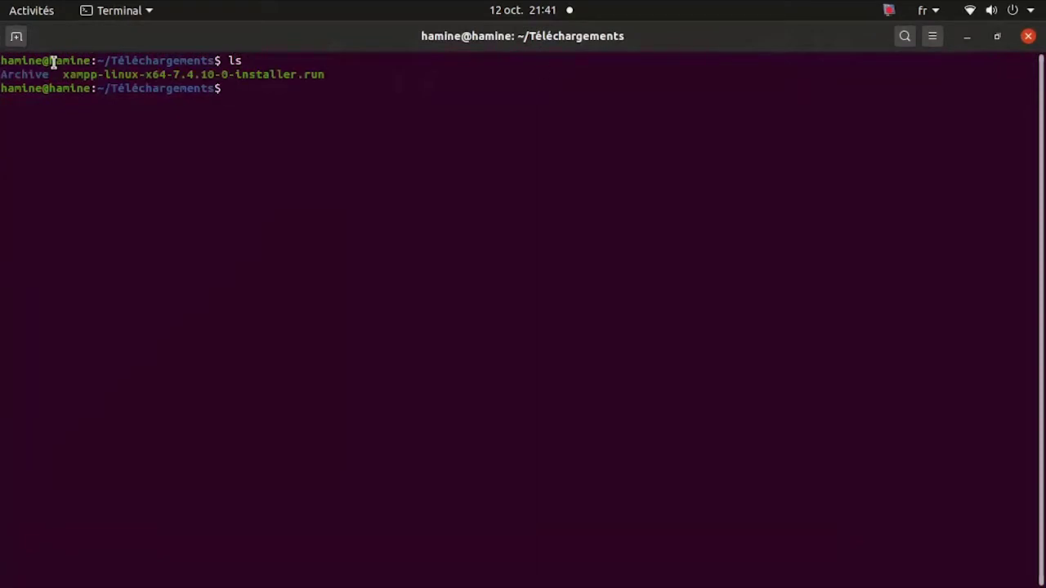
Copy the installer's file name, run sudo ./xampp-linux-x64-7.4.10-0-installer.run and enter the account password
drag(63, 74, 323, 73)
right_click(327, 80)
click(359, 89)
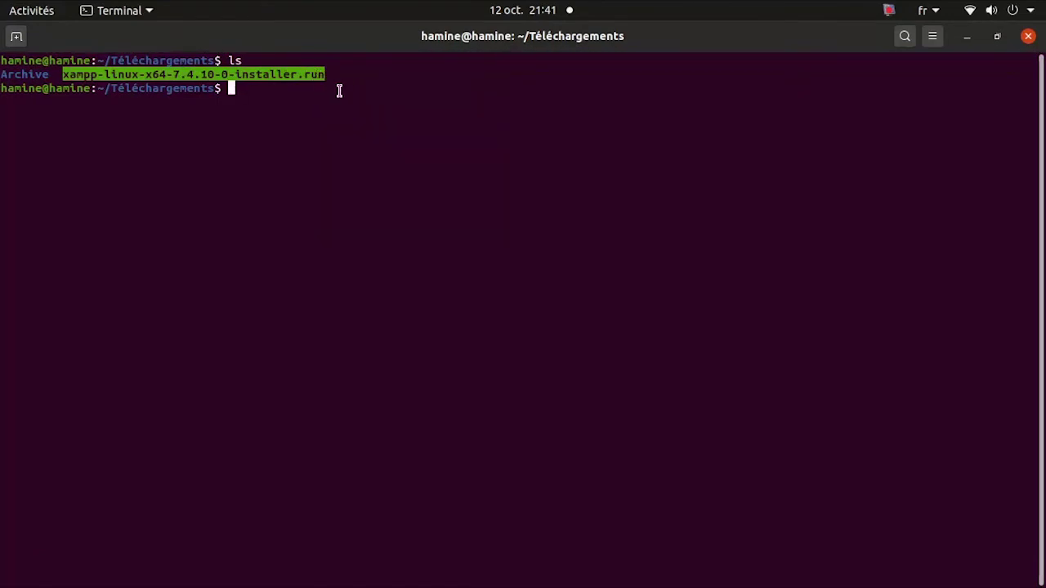
click(245, 94)
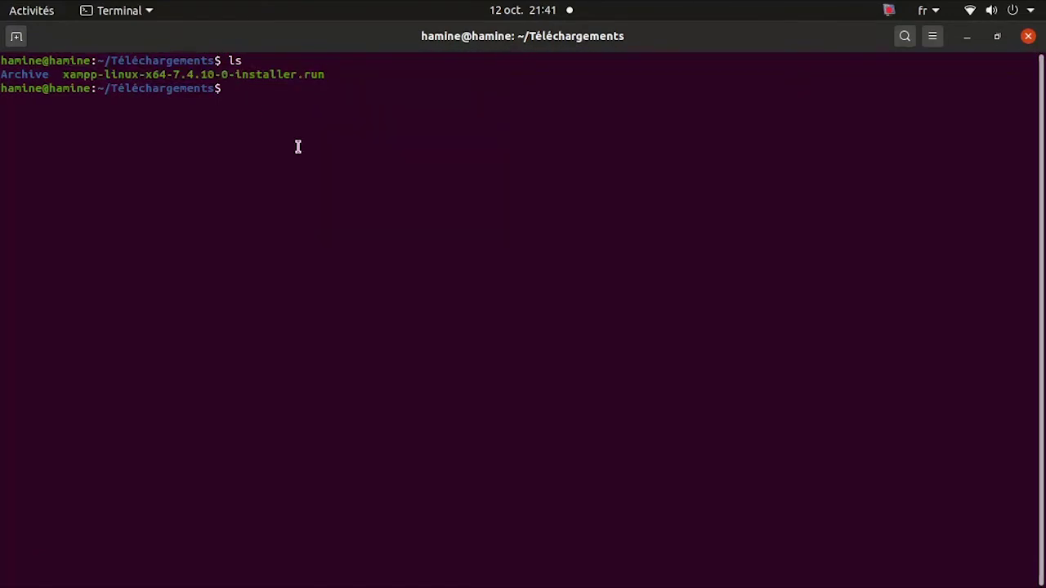
text(sudo ./)
right_click(281, 92)
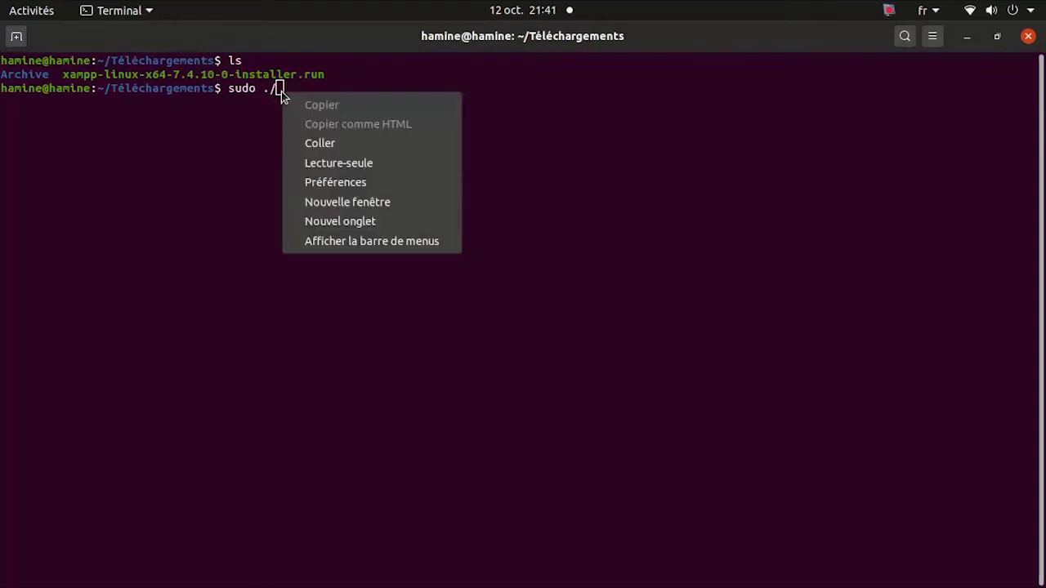
click(315, 147)
key(Return)
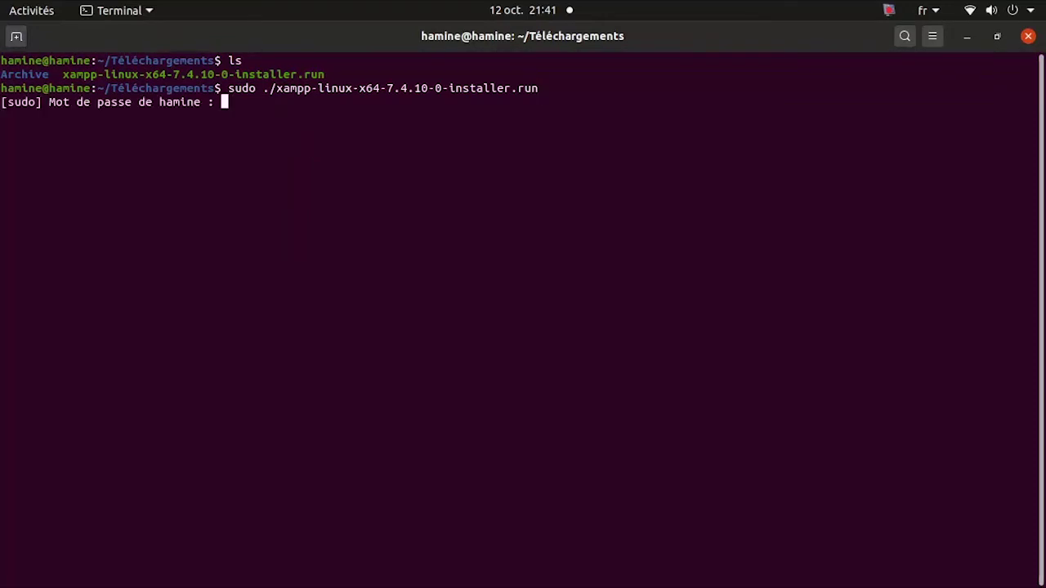
key(Return)
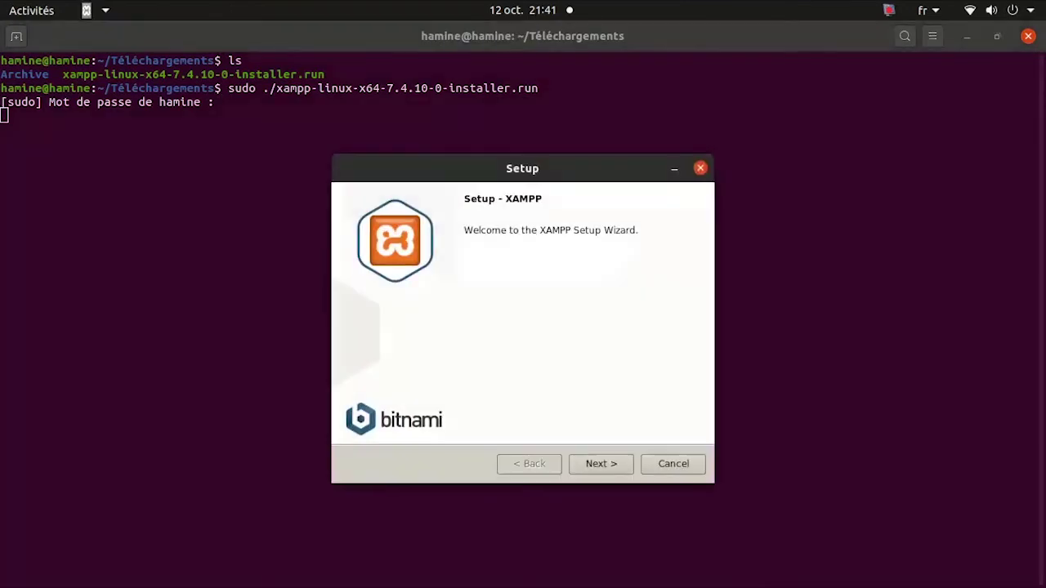
Install XAMPP through the setup wizard, keeping the Core Files and Developer Files components and the default Bitnami option
click(608, 466)
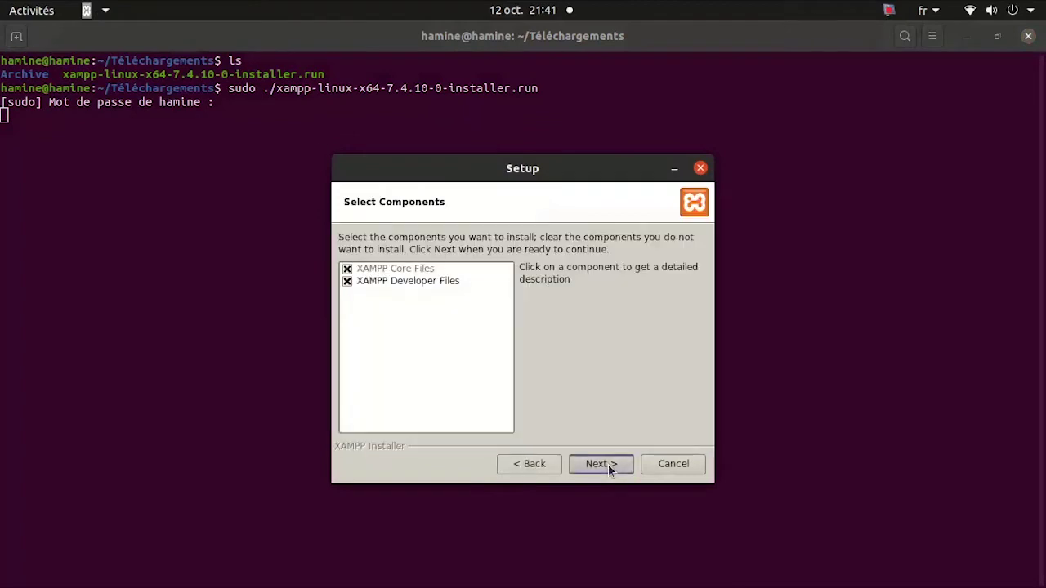
click(612, 465)
click(612, 465)
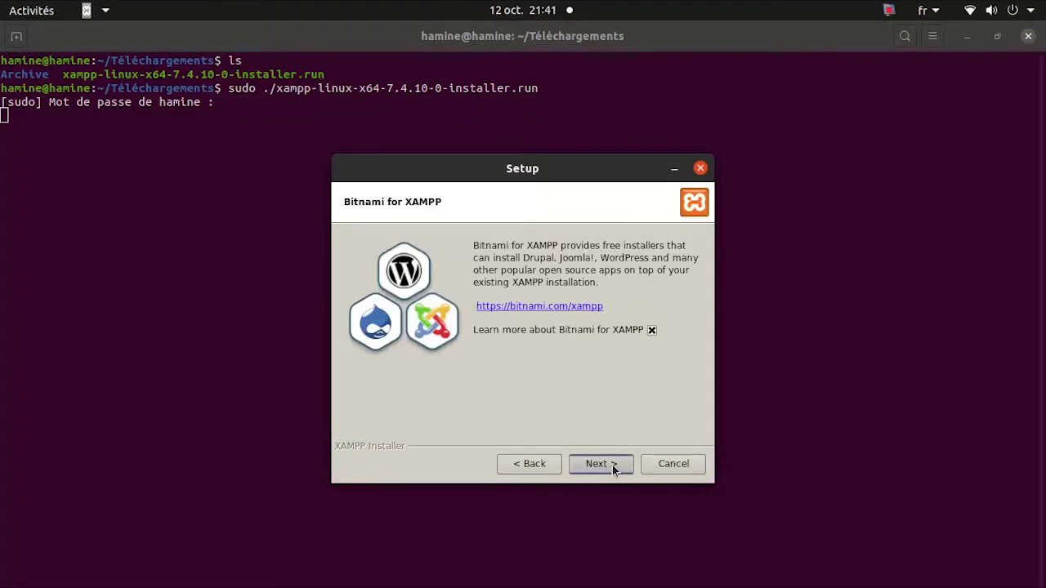
click(606, 467)
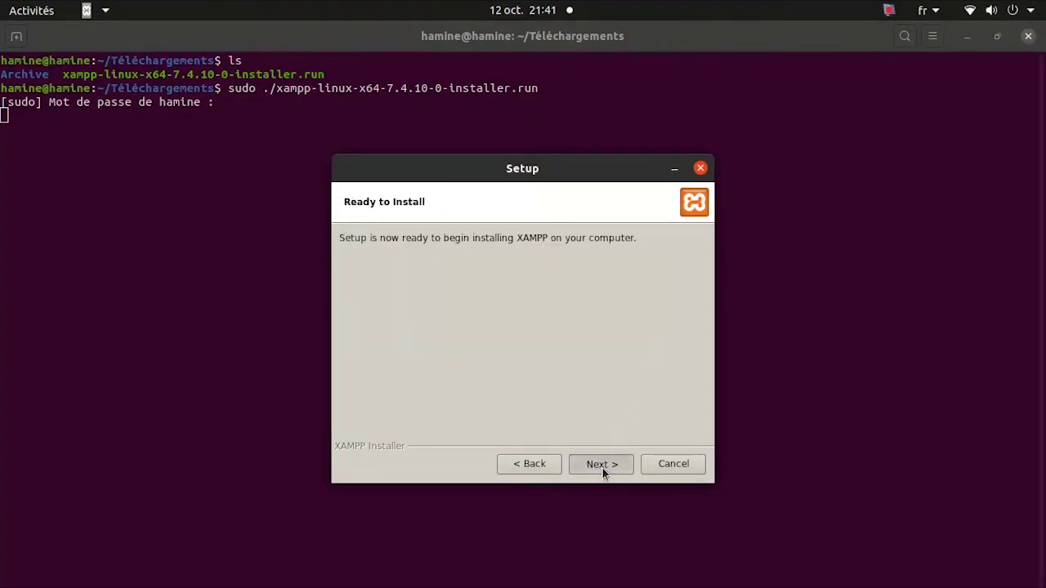
click(601, 467)
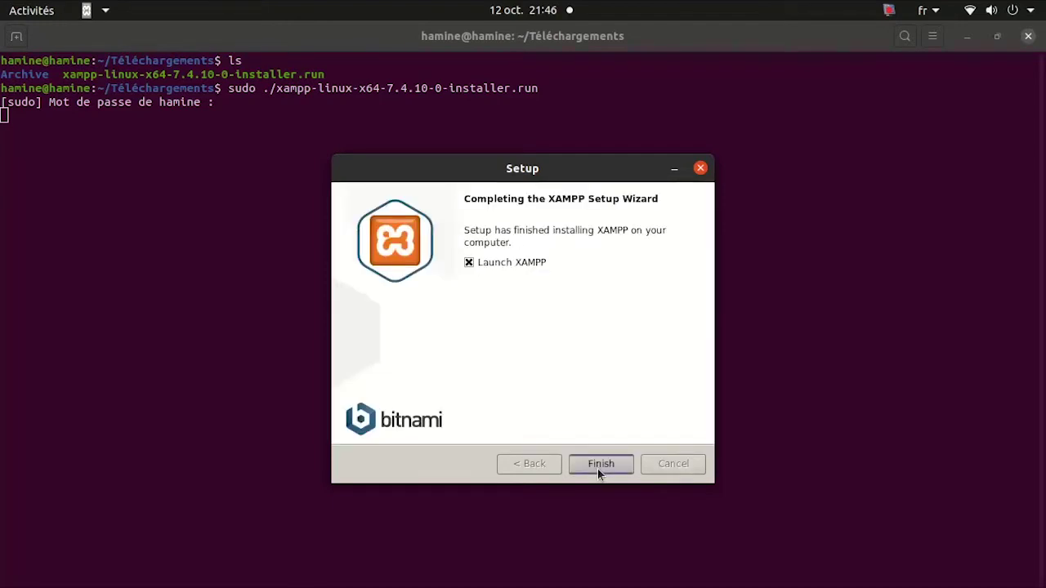
Turn off Launch XAMPP, finish the setup wizard and close the terminal
click(468, 262)
click(607, 471)
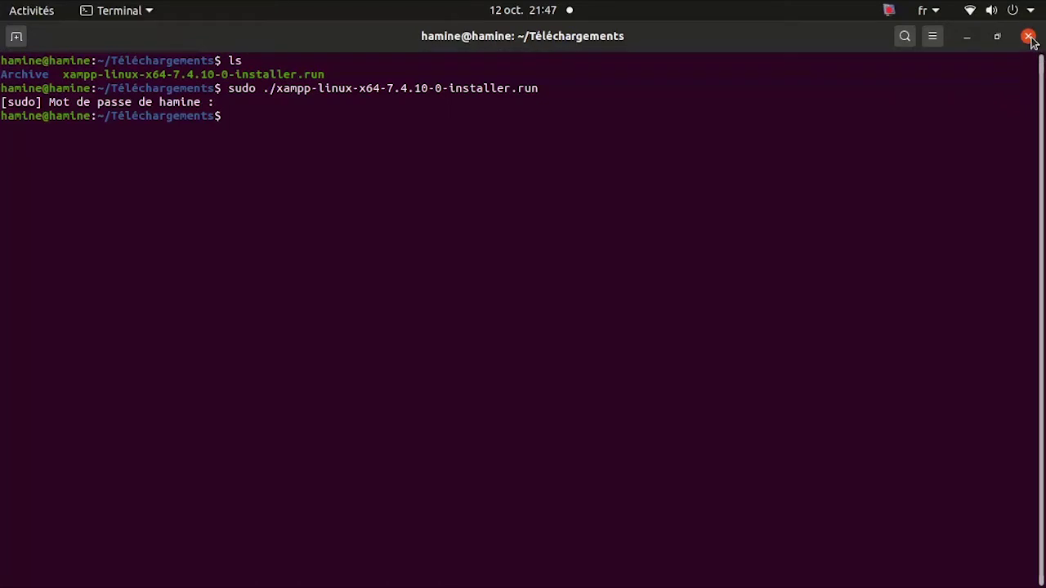
click(1028, 36)
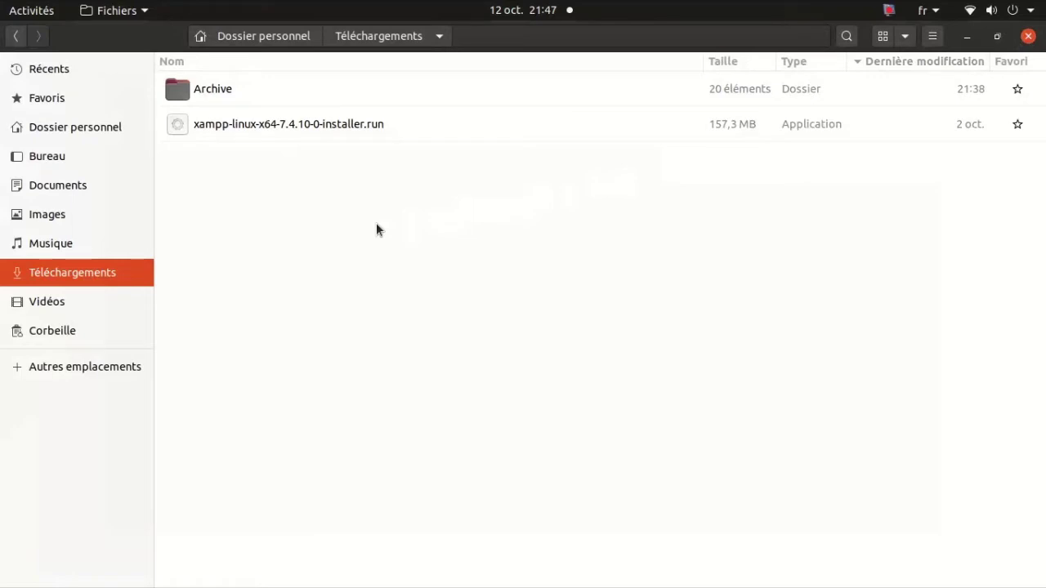
Check the option for showing hidden files and open .local/share/applications in the home folder
click(64, 133)
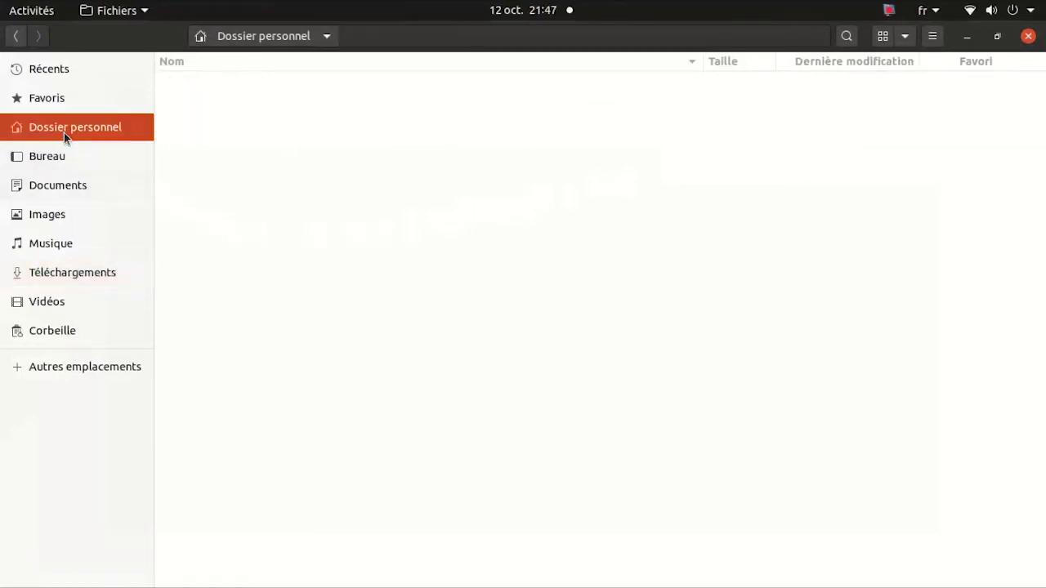
scroll(253, 496, down, 2)
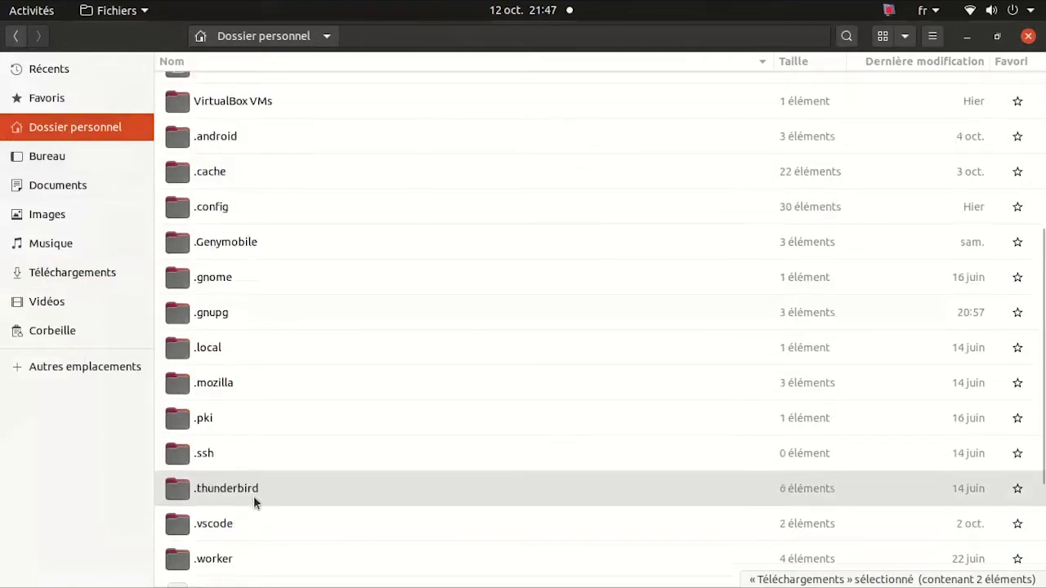
scroll(253, 498, down, 3)
scroll(256, 497, up, 2)
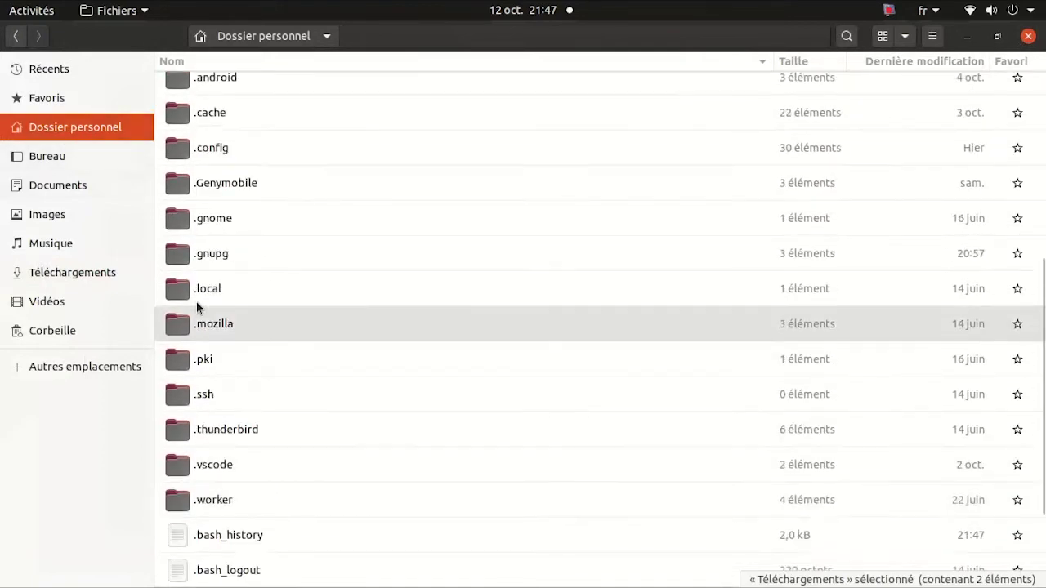
click(932, 36)
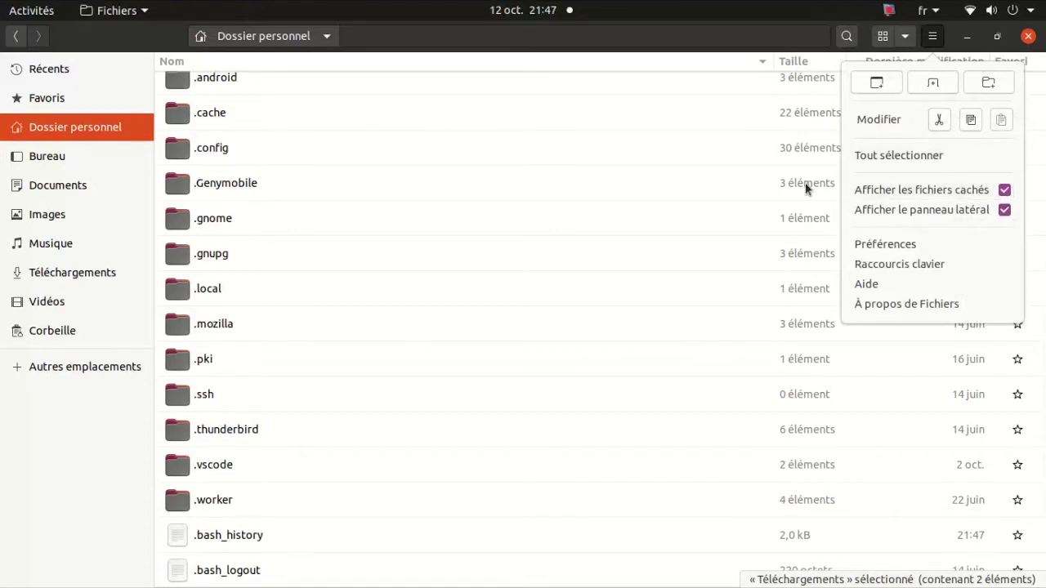
click(497, 276)
click(230, 294)
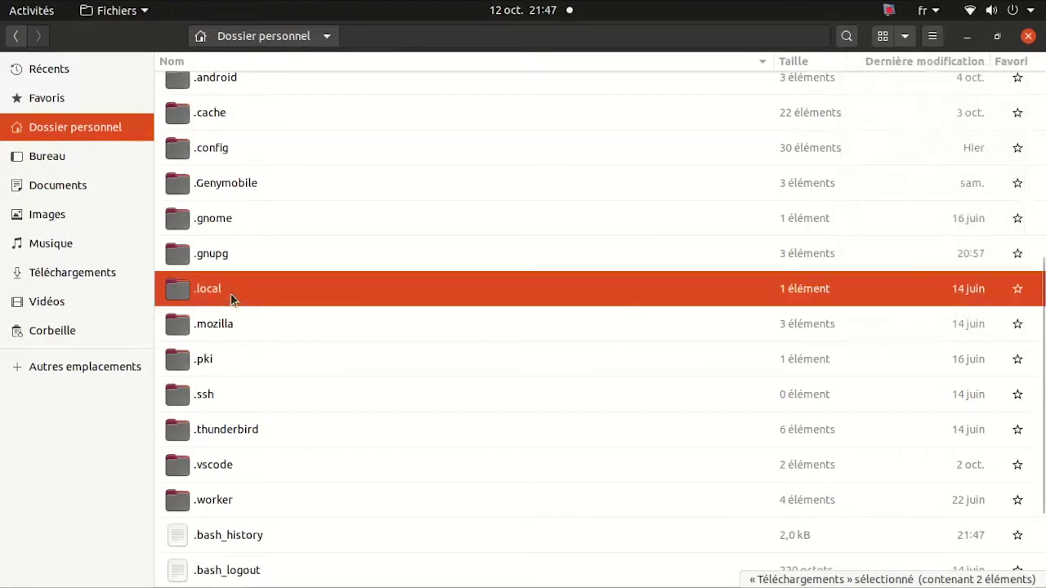
double_click(231, 294)
click(220, 93)
double_click(220, 93)
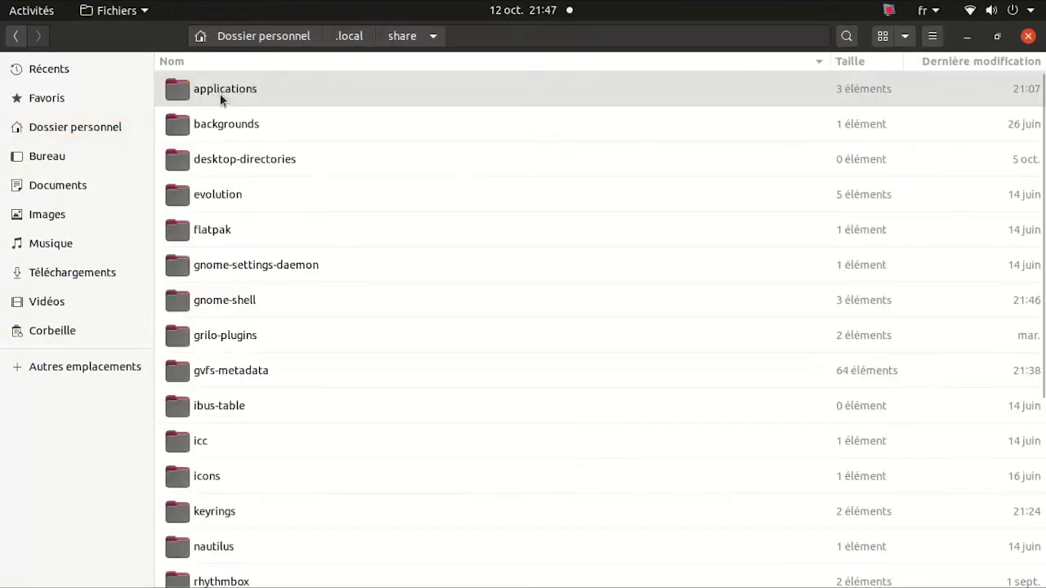
double_click(220, 94)
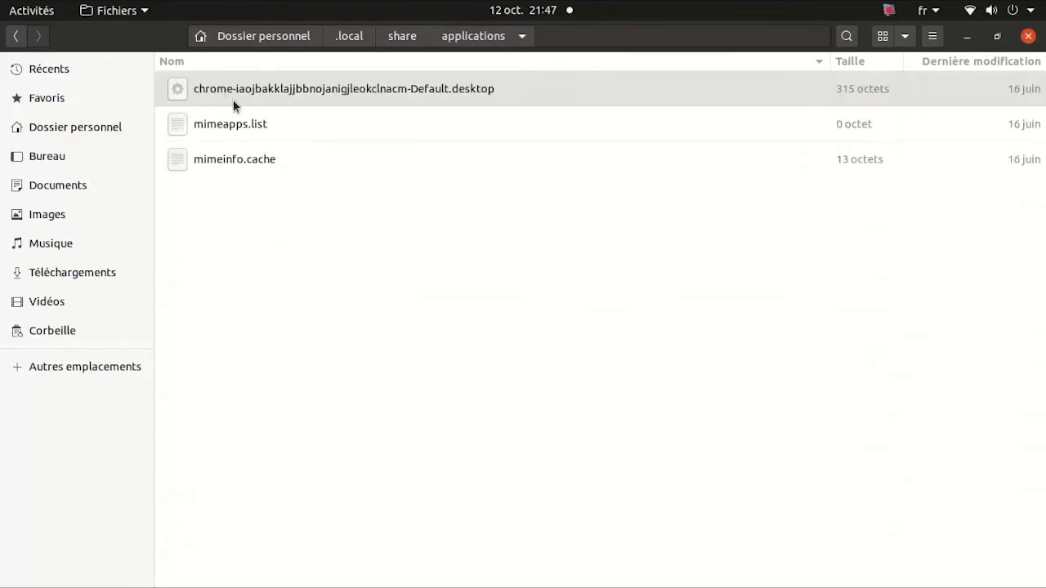
Open a terminal in the applications folder and start gedit with a blank document
right_click(292, 250)
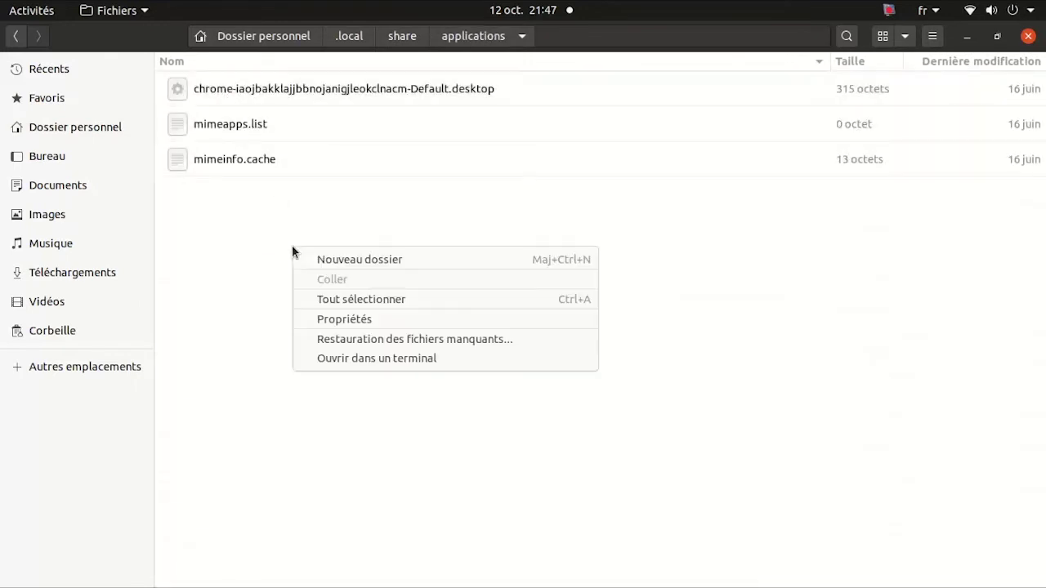
click(340, 355)
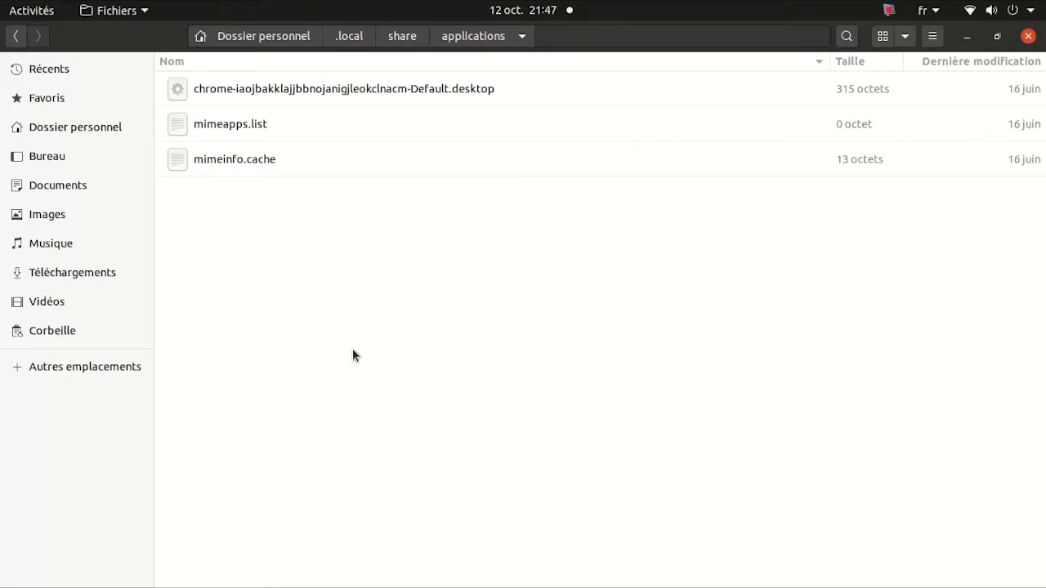
text(g)
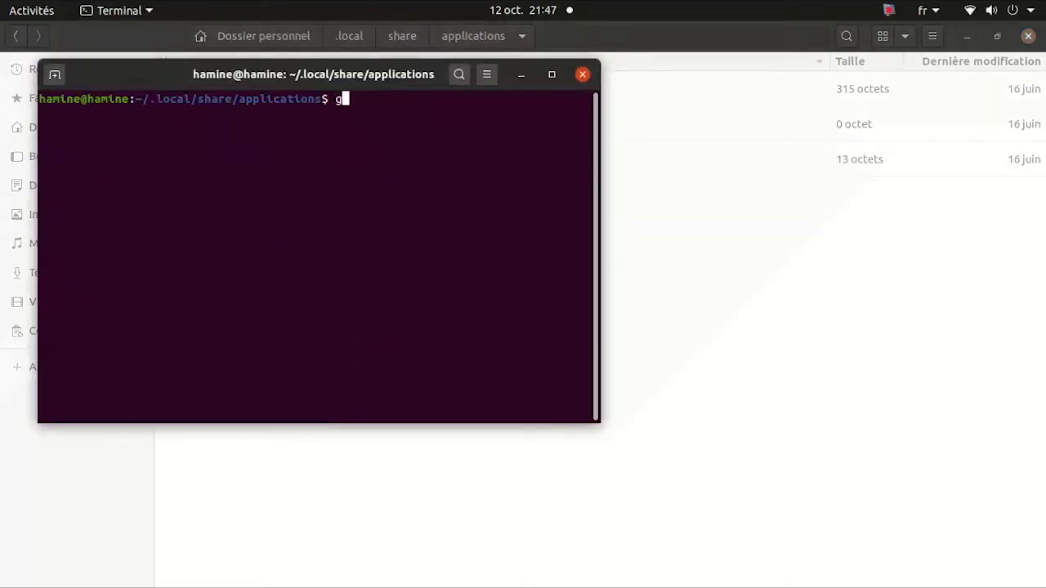
text(edit)
key(Return)
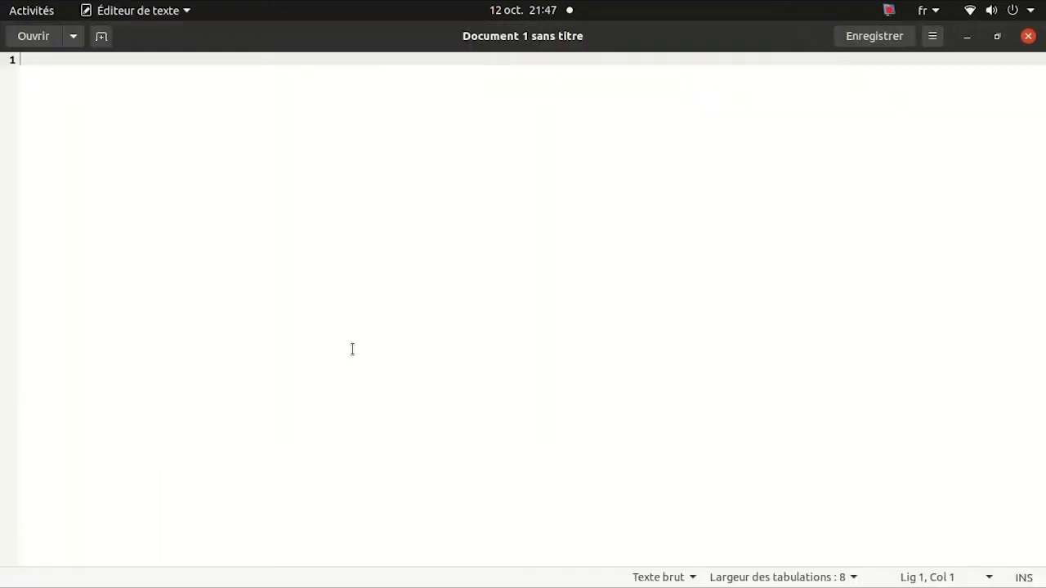
Write a [Desktop Entry] with Encoding=UTF-8, Name=XAMPP Control Panel, Comment=Start and Stop XAMPP, Exec=sudo /opt/lampp/manager-linux-x64.run, Icon=/opt/lampp/htdocs/favicon.ico, Categories=Application, Type=Application and Terminal=true
text([Desktop Entry]  Encoding=UTF-8  Name=XAMPP Control Panel  Comment=Start and Stop XAMPP  Exec=sudo /opt/lampp/manager-linux-x64.run  Icon=/opt/lampp/htdocs/favicon.ico  Categories=Application  Type=Application  Terminal=true)
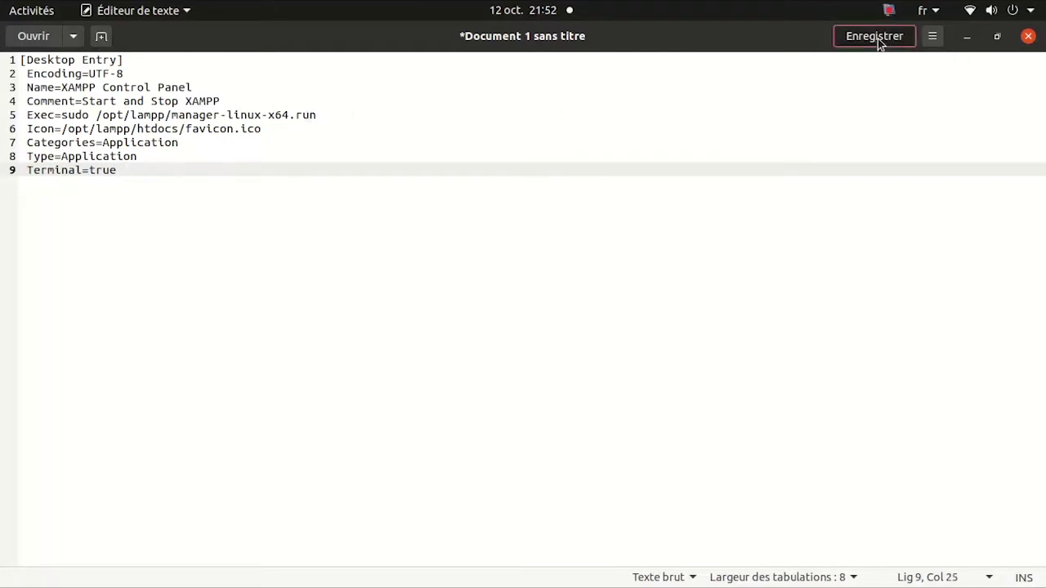
Save the document as xampp-control-panel.desktop in the applications folder and close the text editor
click(877, 38)
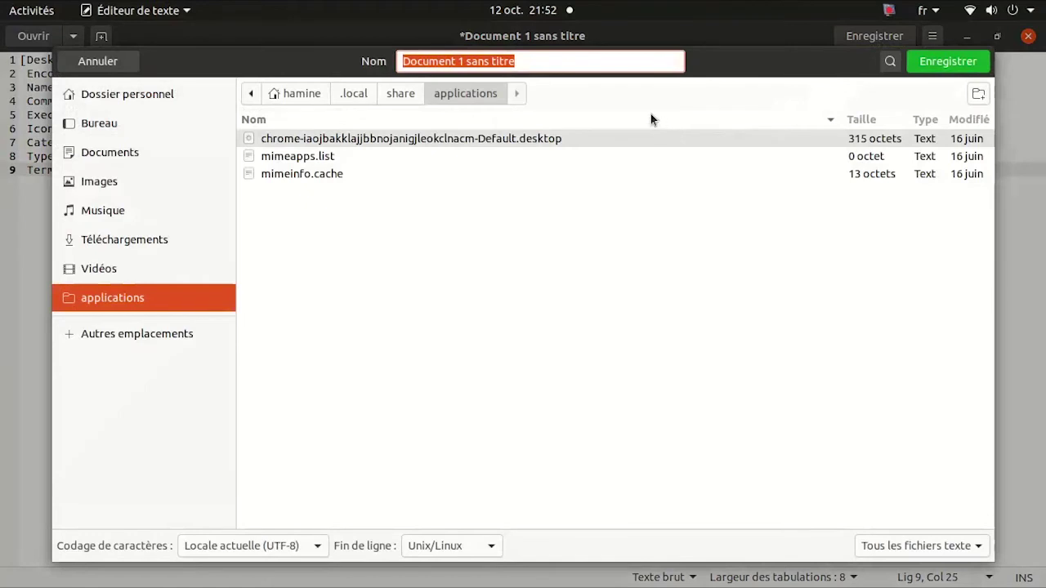
text(xampp-control-panel.desktop)
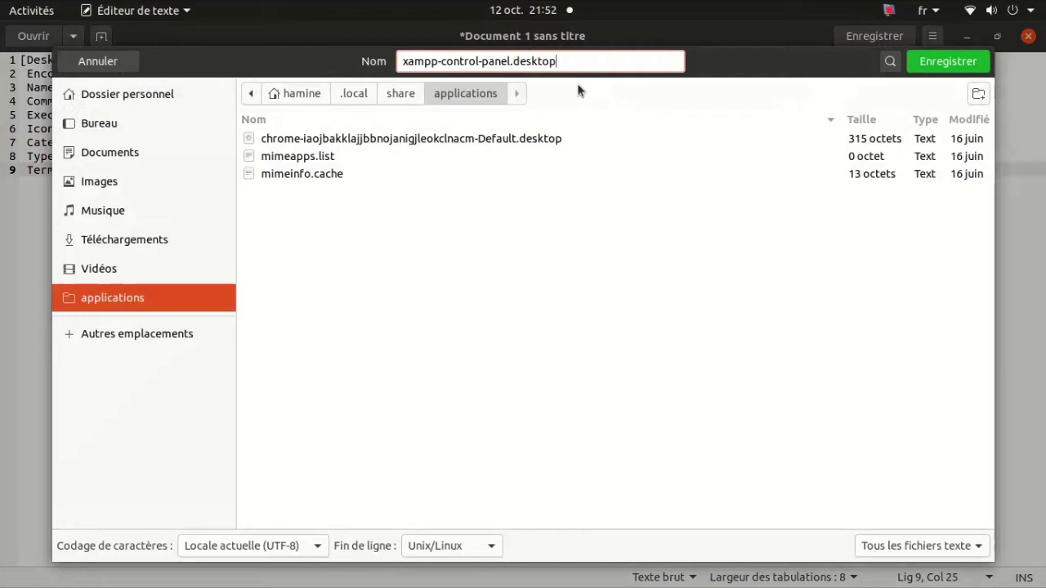
click(943, 62)
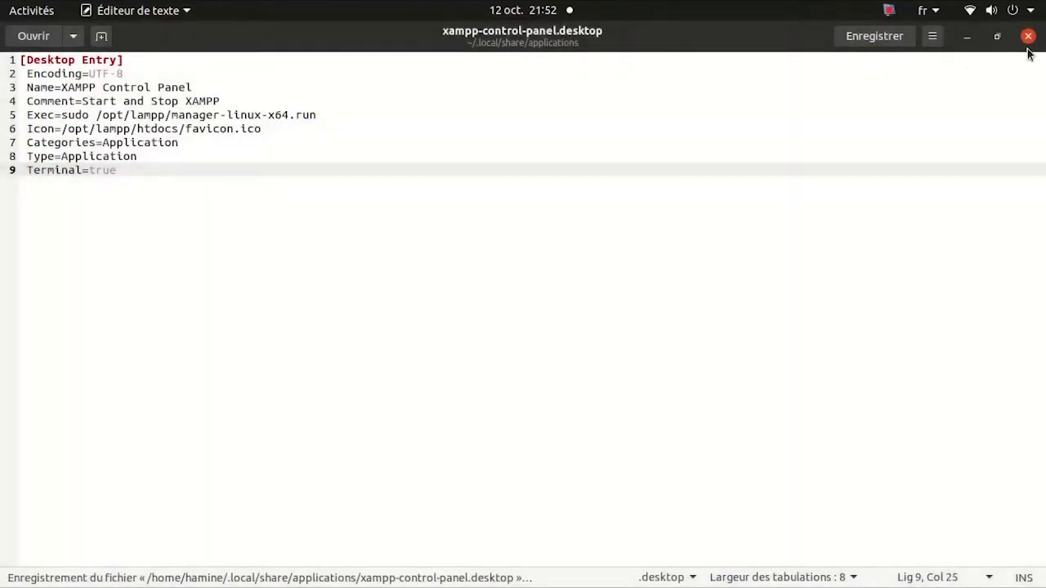
click(1029, 37)
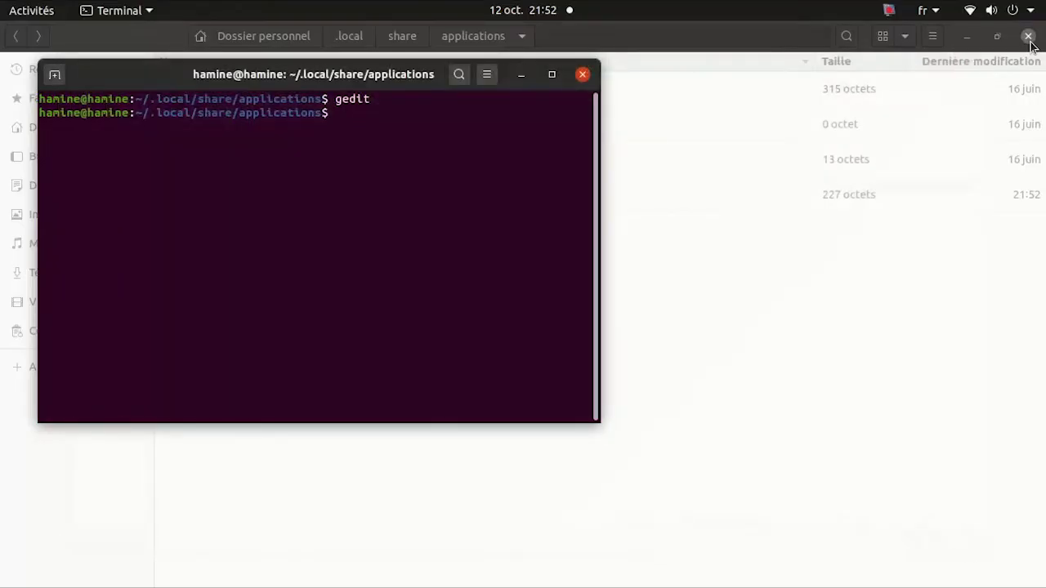
Run sudo chmod +x on ~/.local/share/applications/xampp-control-panel.desktop in the maximized terminal, entering the account password
click(552, 76)
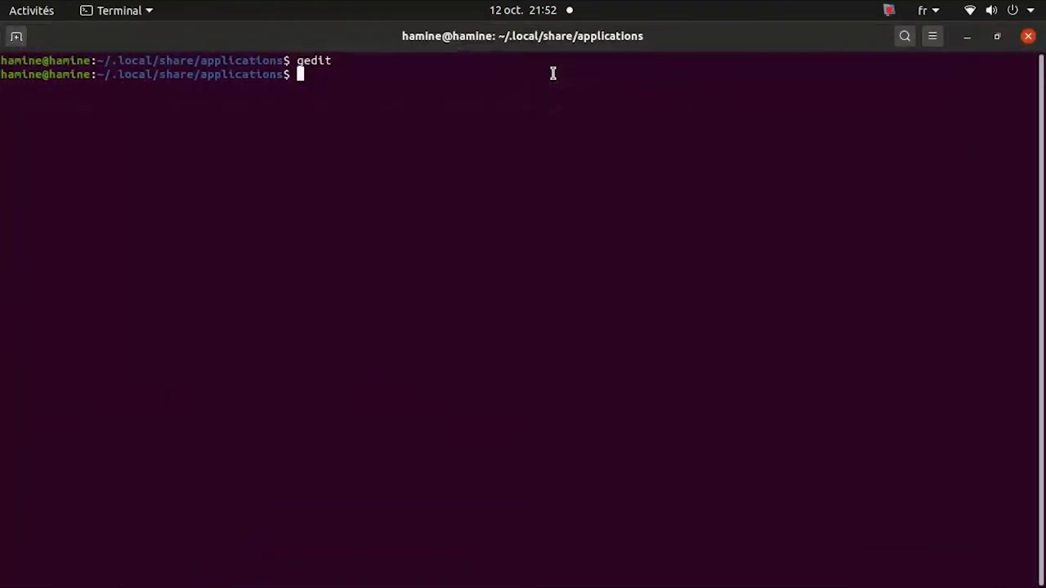
right_click(300, 75)
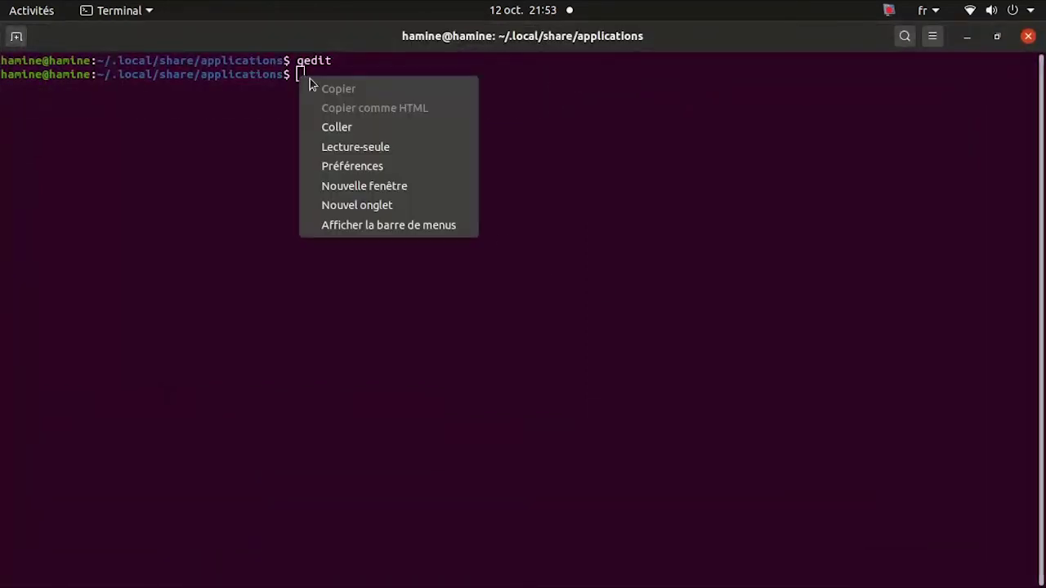
click(350, 128)
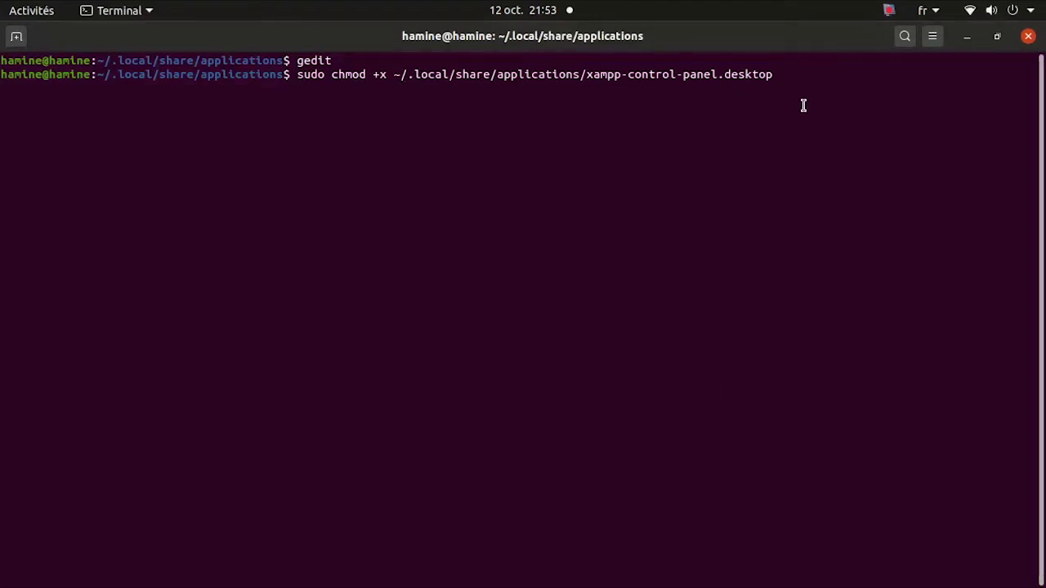
key(Return)
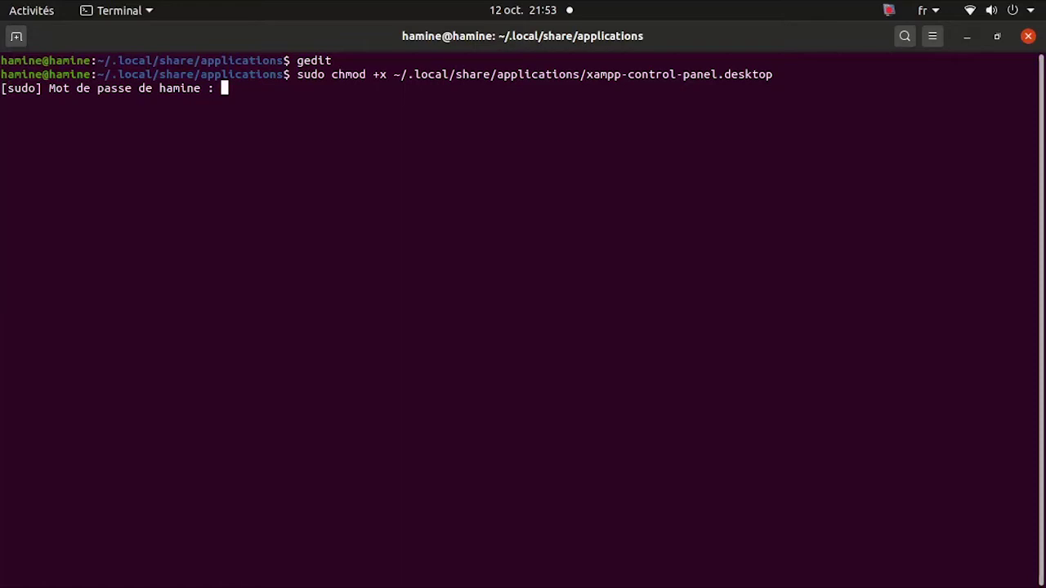
key(Return)
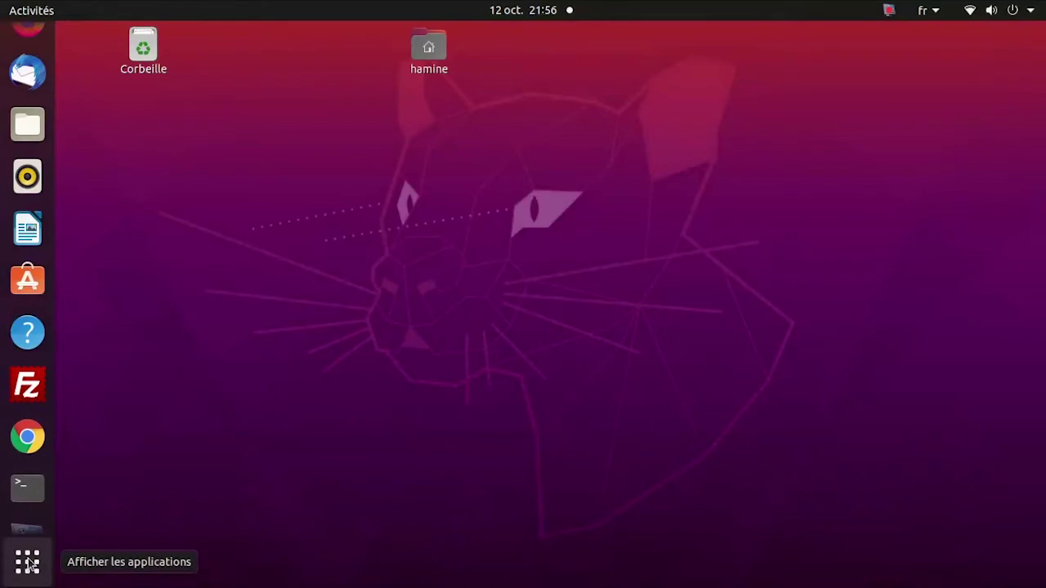
Find XAMPP Control Panel among all installed applications and add it to the favourites
click(27, 562)
scroll(379, 353, down, 2)
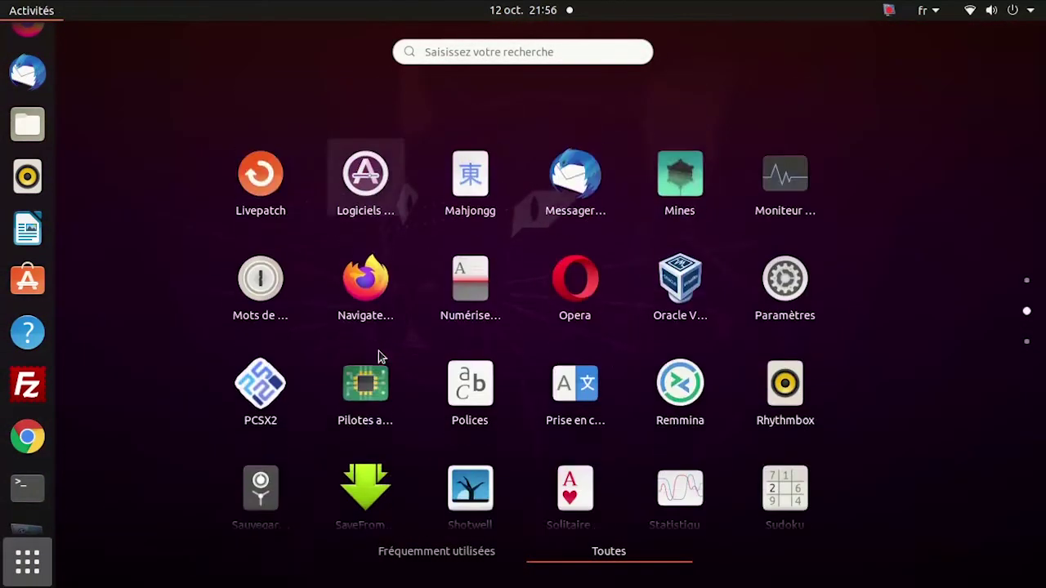
right_click(569, 259)
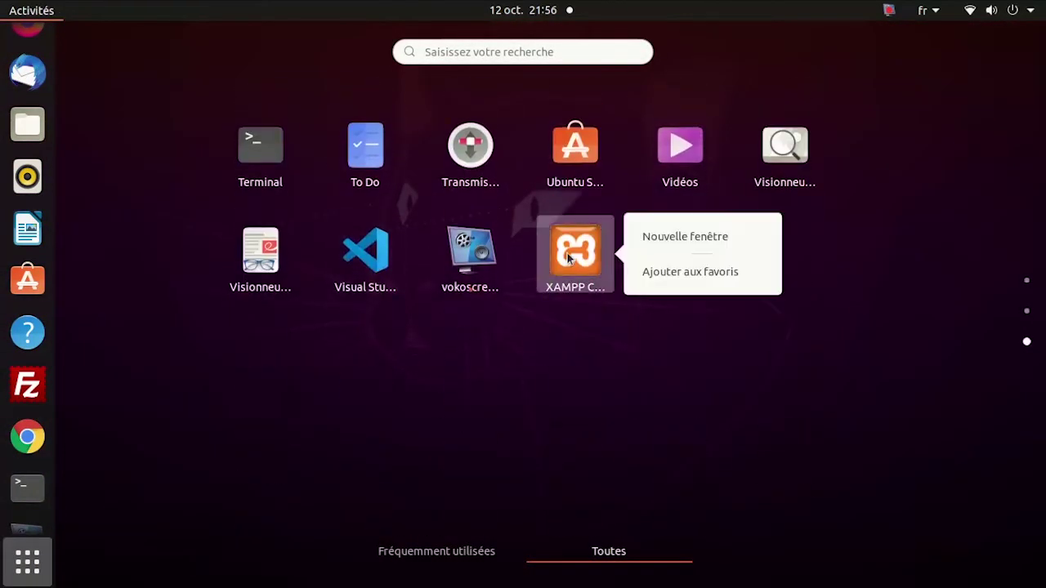
click(683, 272)
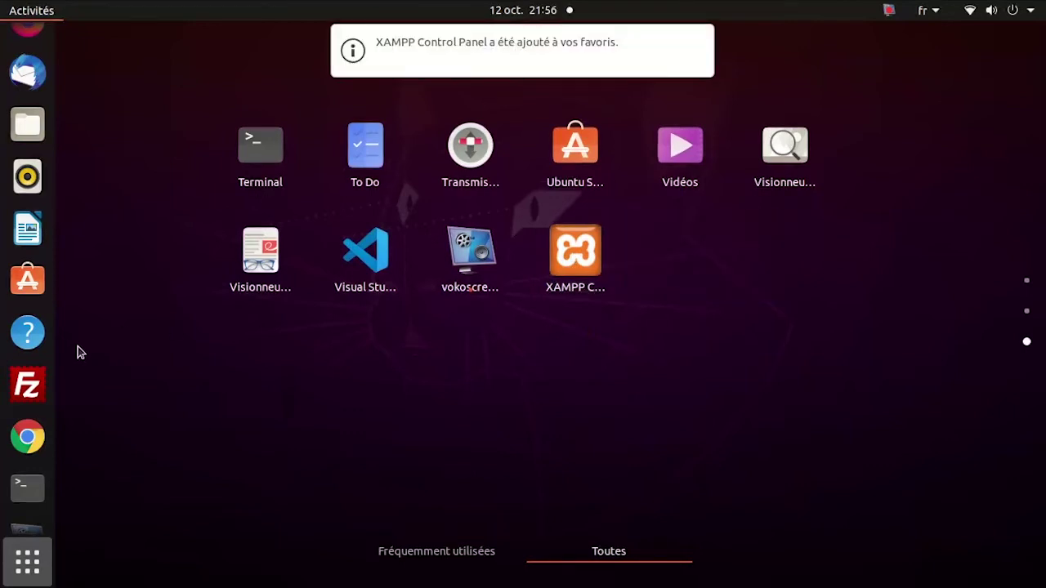
Launch XAMPP Control Panel from the favourites and enter the account password for sudo
scroll(51, 355, down, 5)
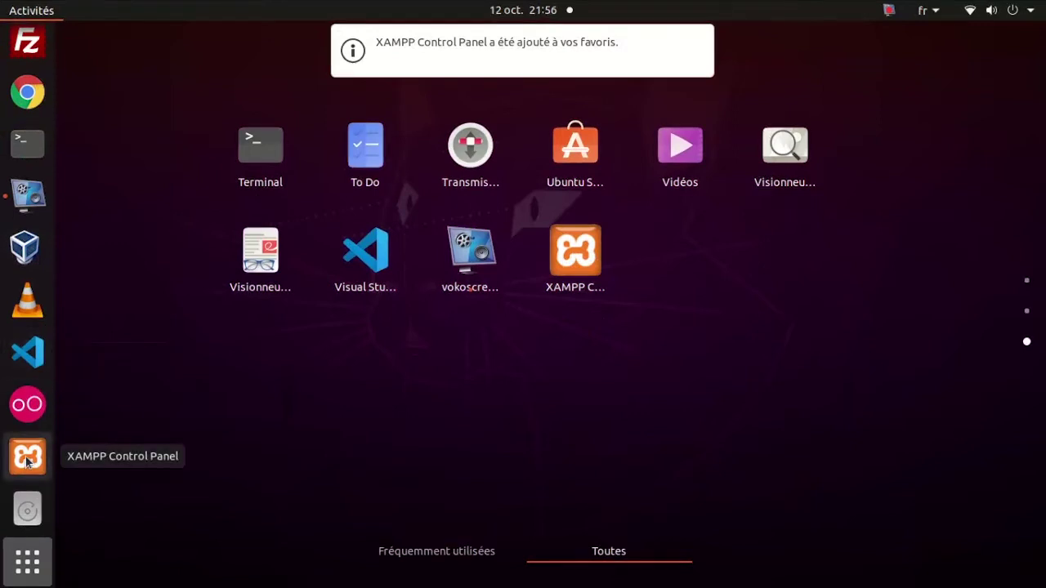
click(26, 460)
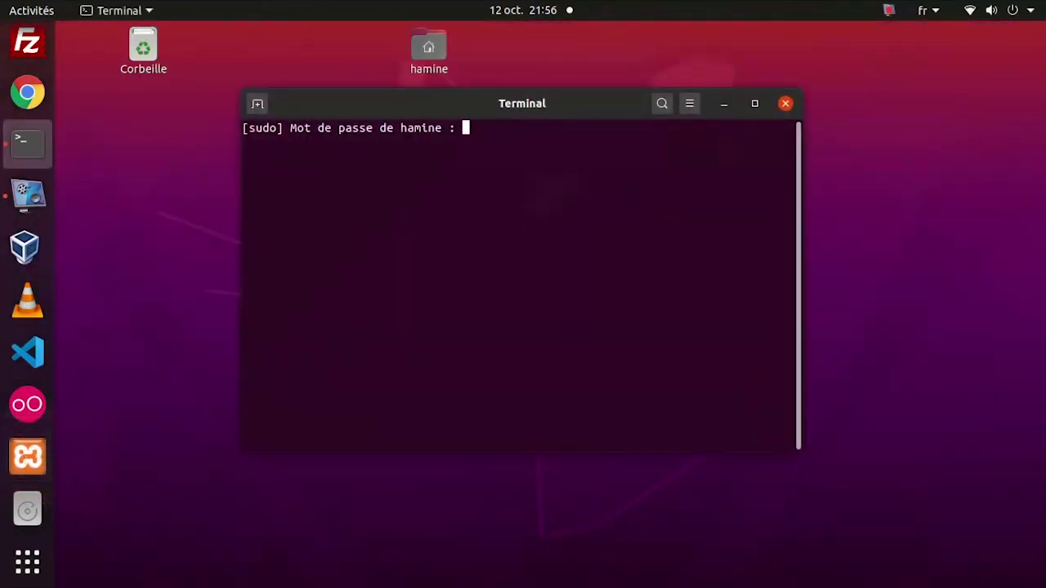
key(Return)
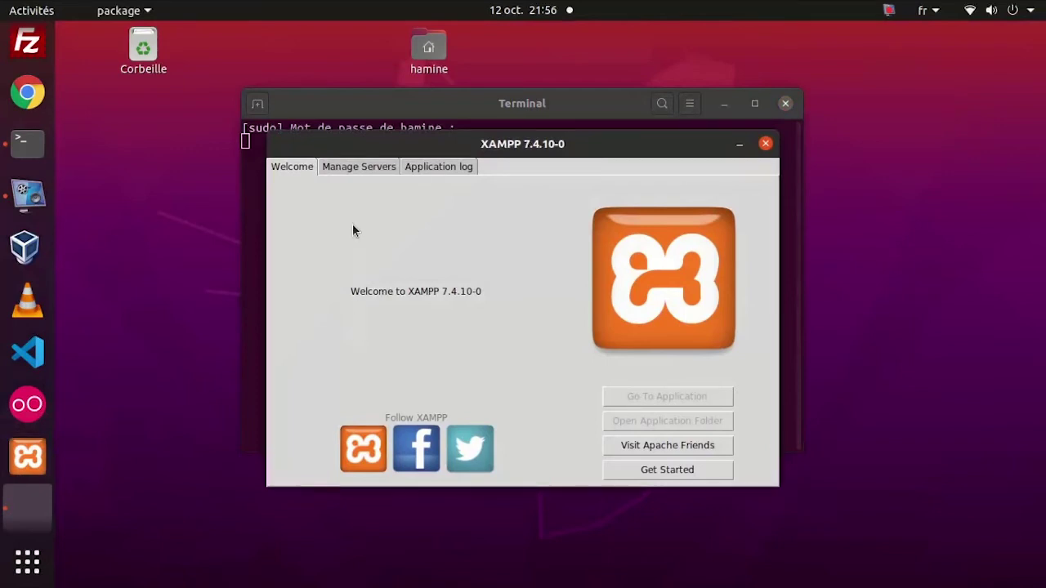
Start the MySQL Database server in the XAMPP server management view
click(361, 167)
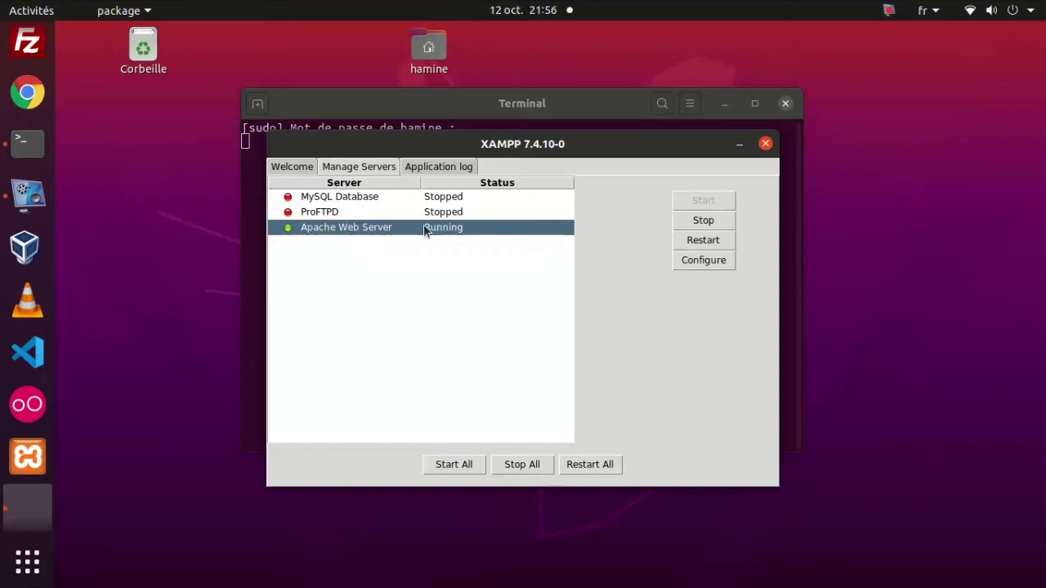
click(360, 201)
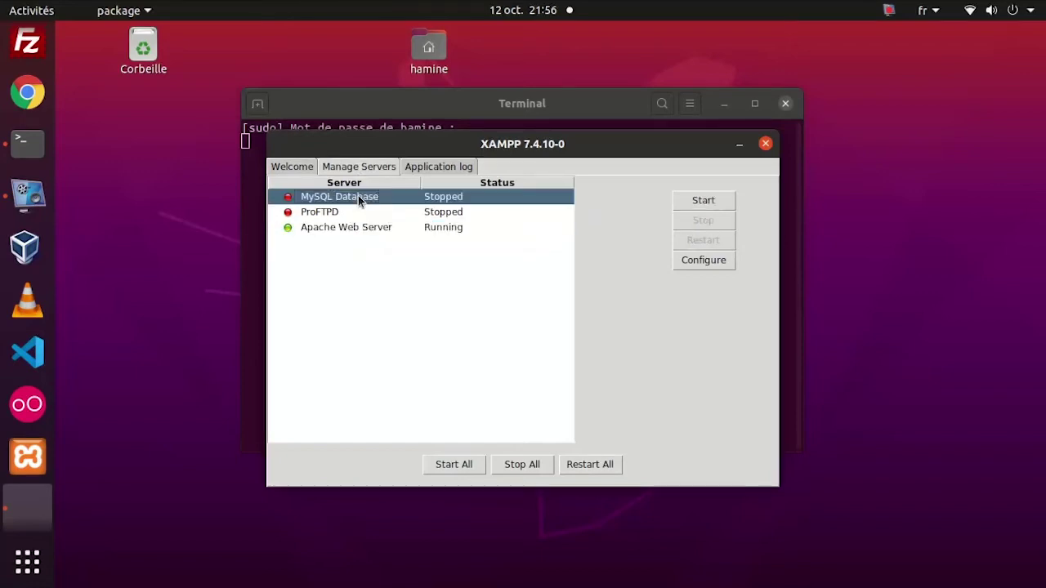
click(708, 204)
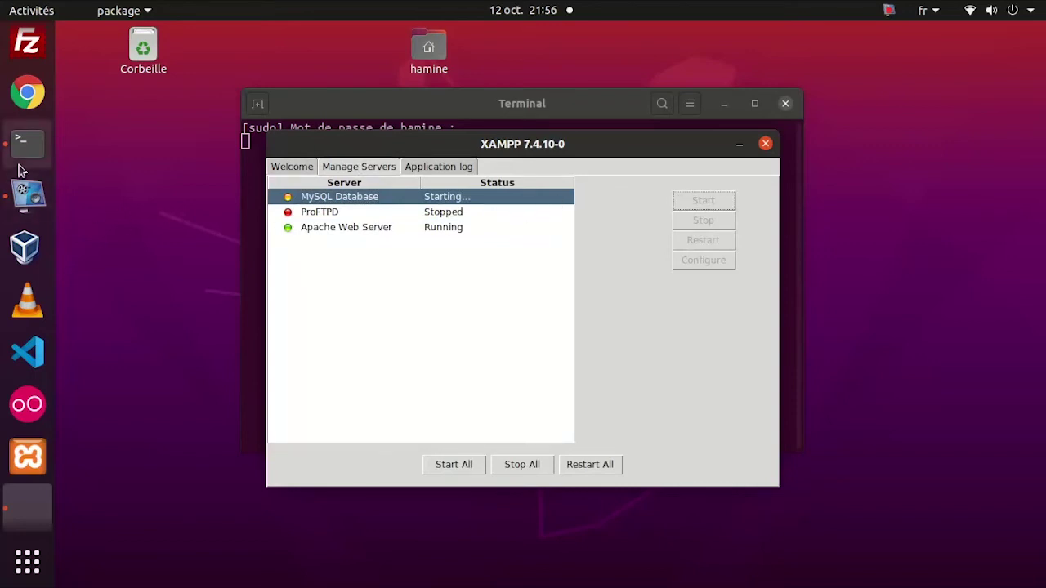
Minimize the terminal, load localhost in Firefox and open phpMyAdmin from the XAMPP dashboard
scroll(25, 166, up, 5)
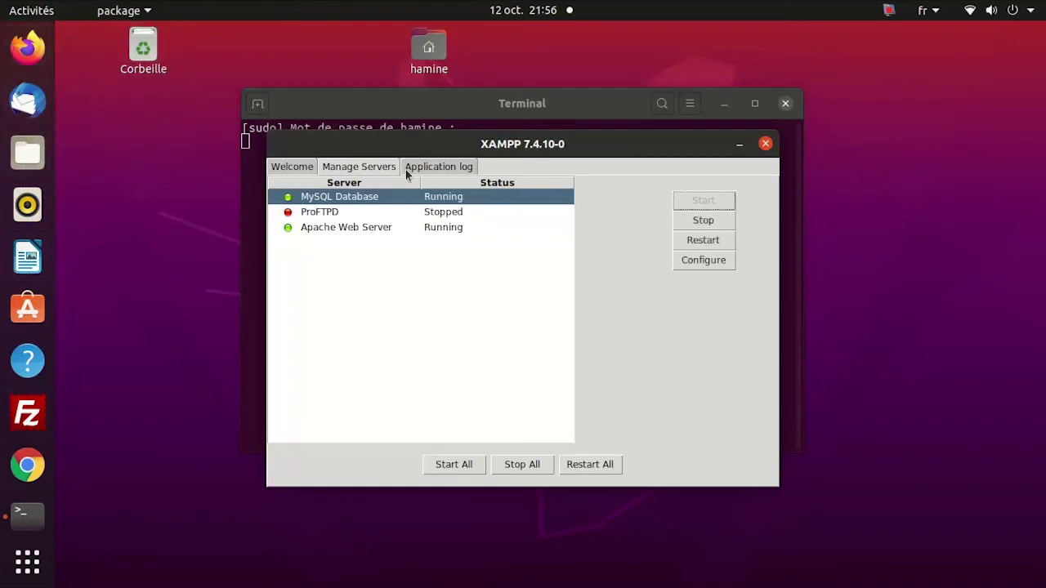
click(734, 145)
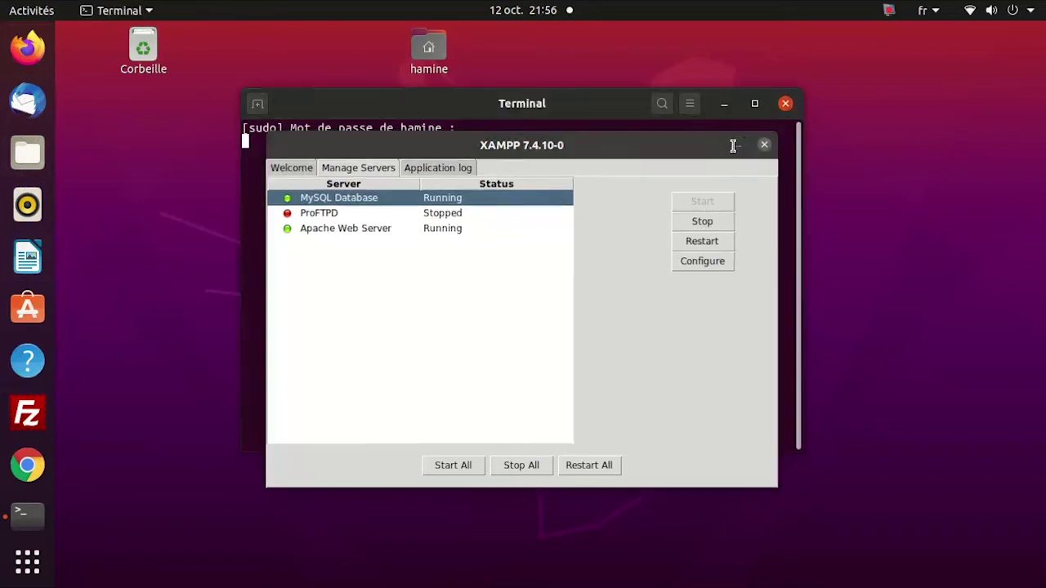
click(734, 145)
click(724, 105)
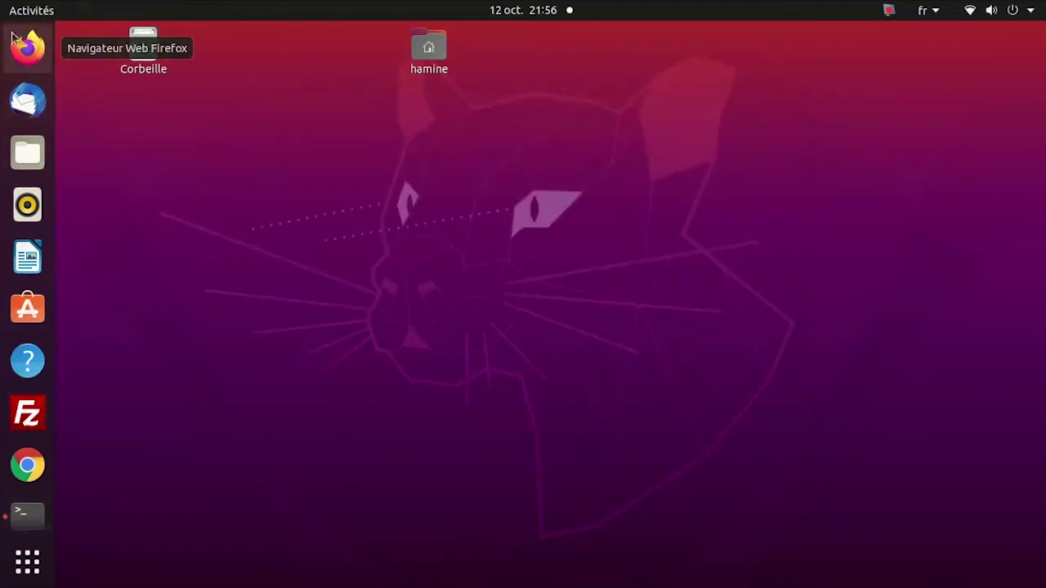
click(15, 37)
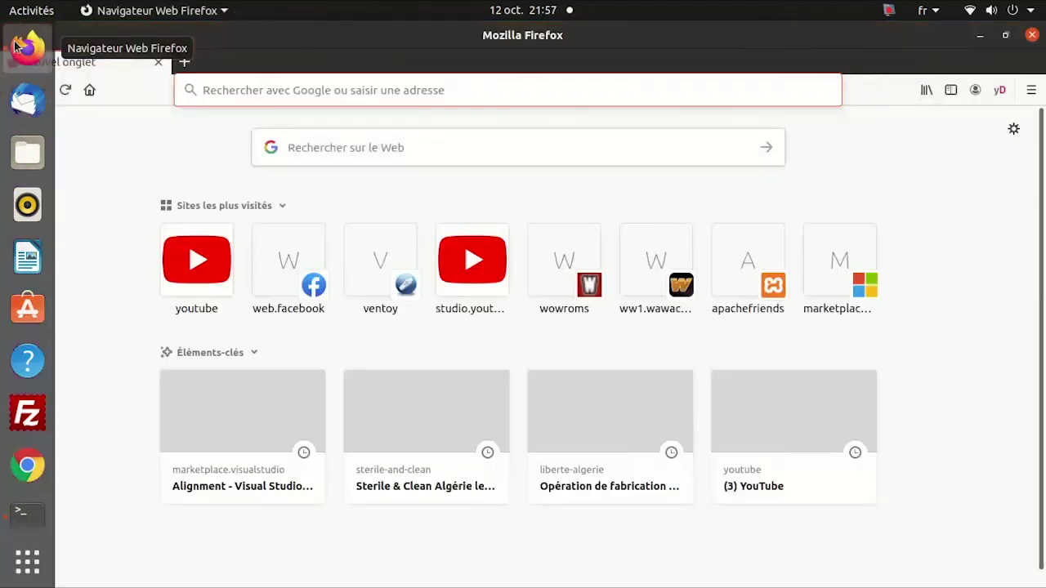
key(F11)
click(316, 33)
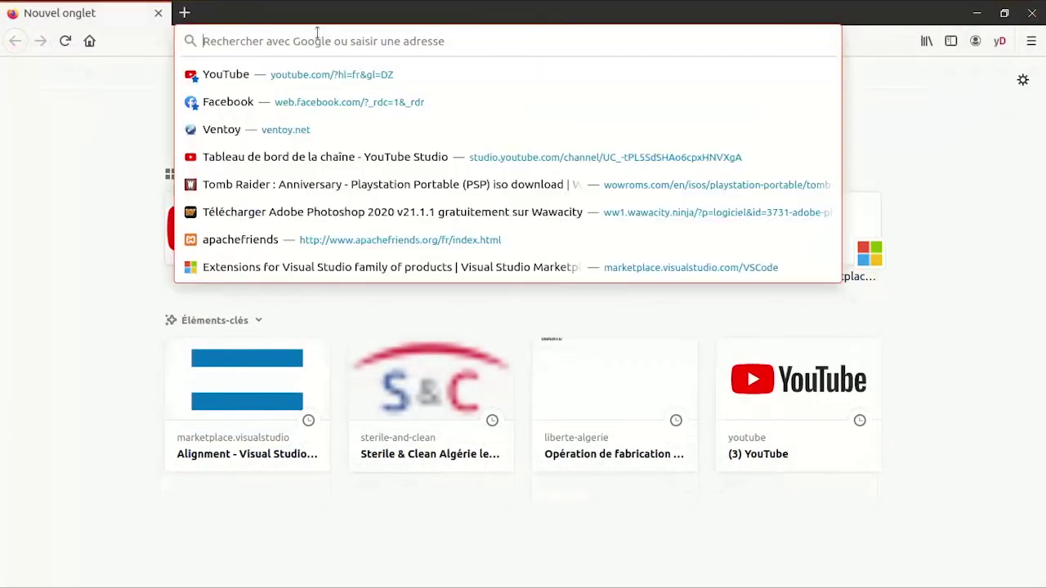
text(localhost)
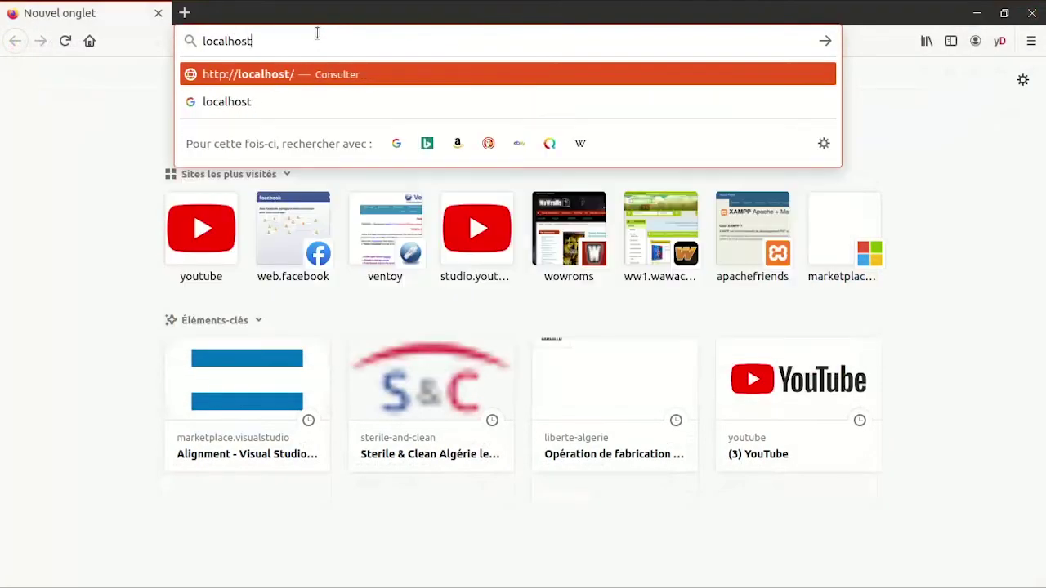
key(Return)
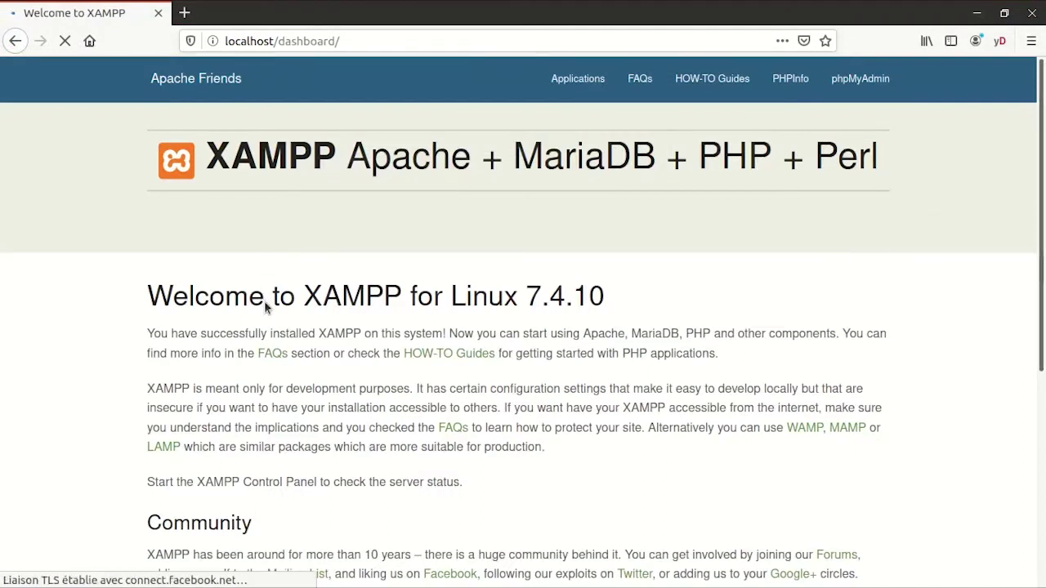
click(865, 87)
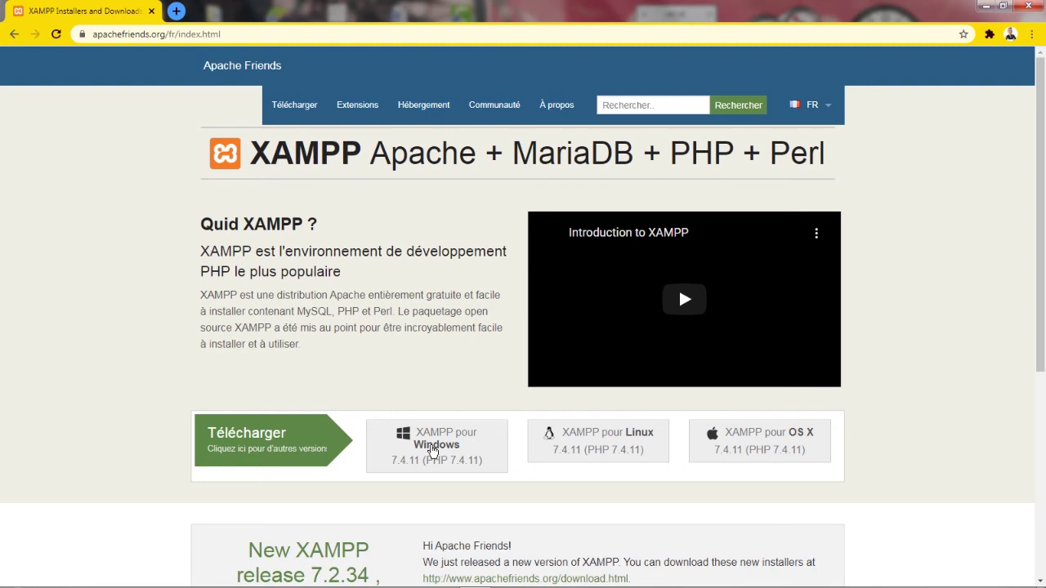
Download XAMPP 7.4.11 for Windows from apachefriends.org, run the installer and continue to the component selection
click(432, 452)
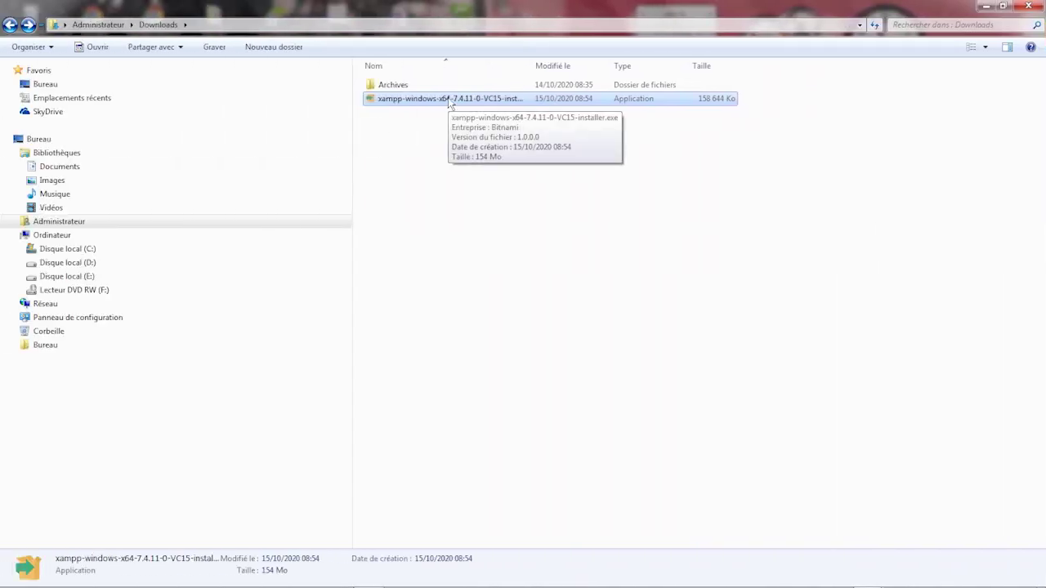
double_click(447, 99)
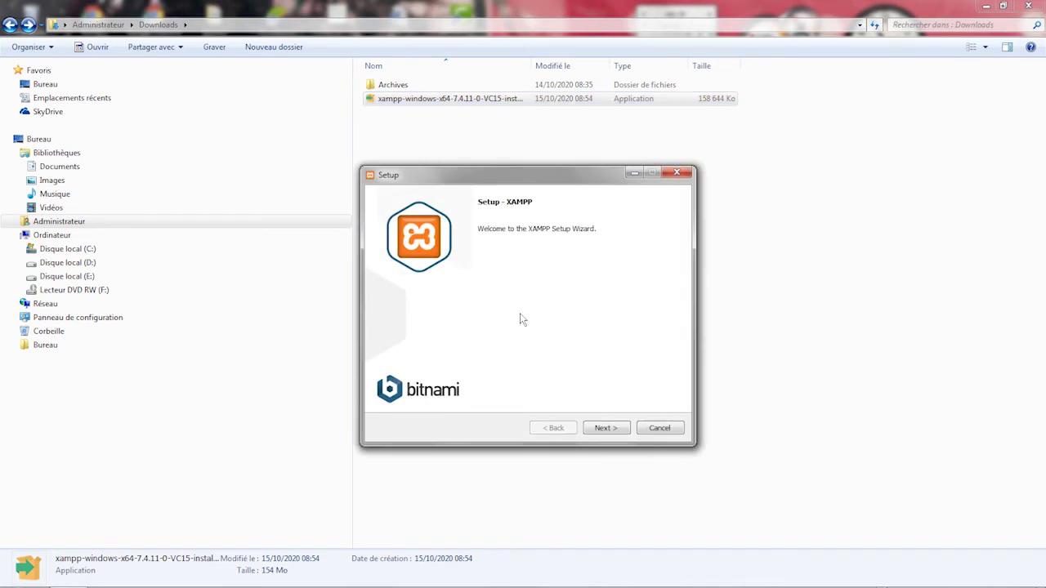
click(603, 432)
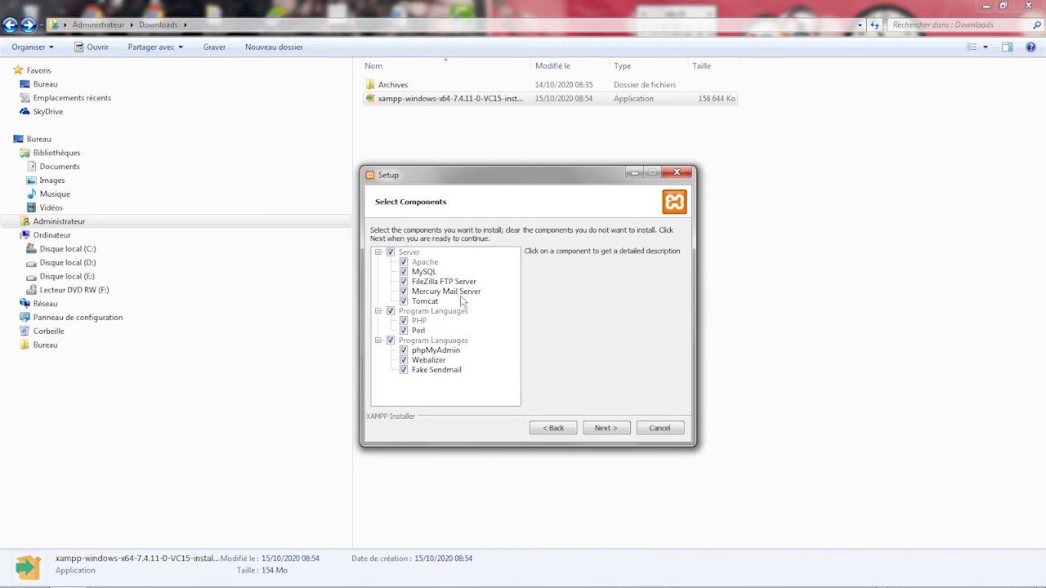
Exclude FileZilla FTP Server, Mercury Mail Server, Tomcat, Perl, Webalizer and Fake Sendmail from the installation and continue
click(402, 291)
click(403, 300)
click(403, 370)
click(403, 361)
click(403, 282)
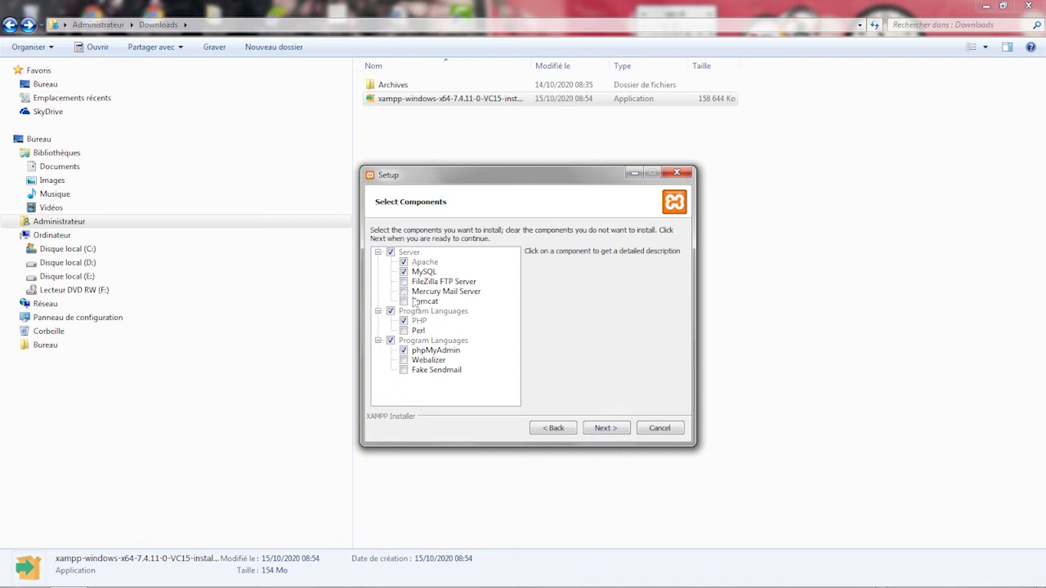
click(609, 432)
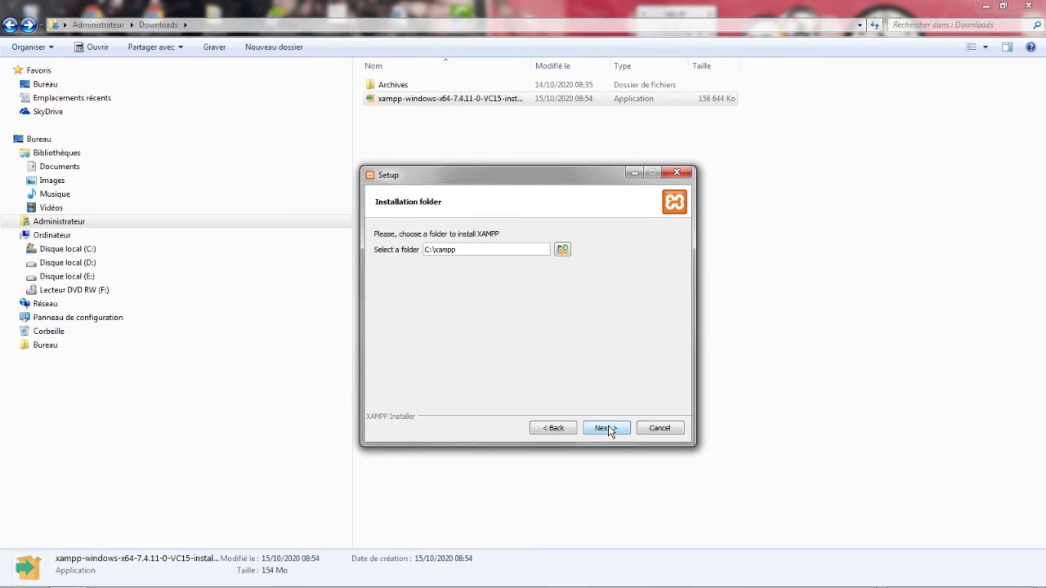
Accept C:\xampp as the installation folder and keep English as the control panel language
click(605, 428)
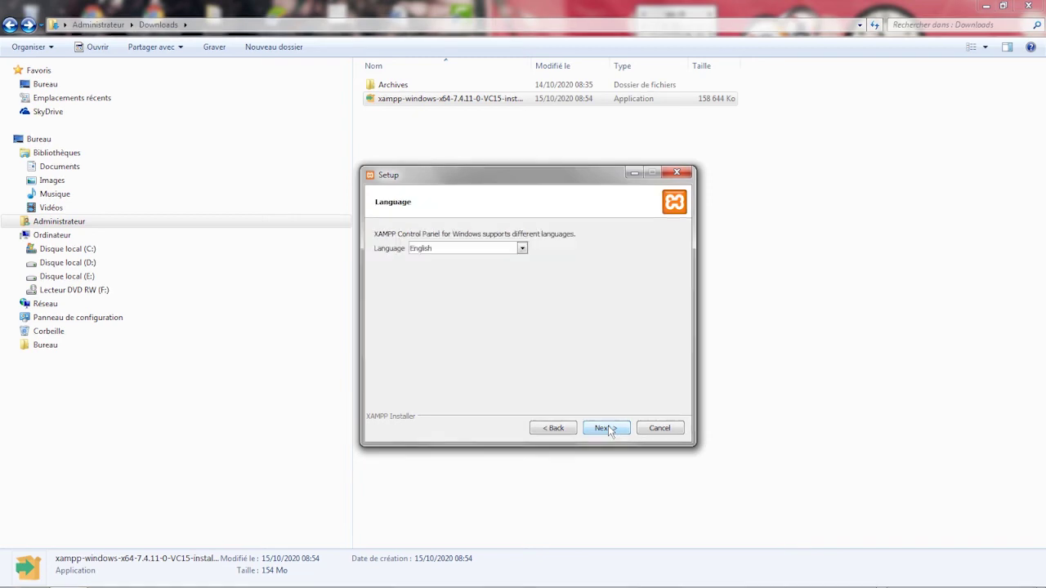
click(521, 249)
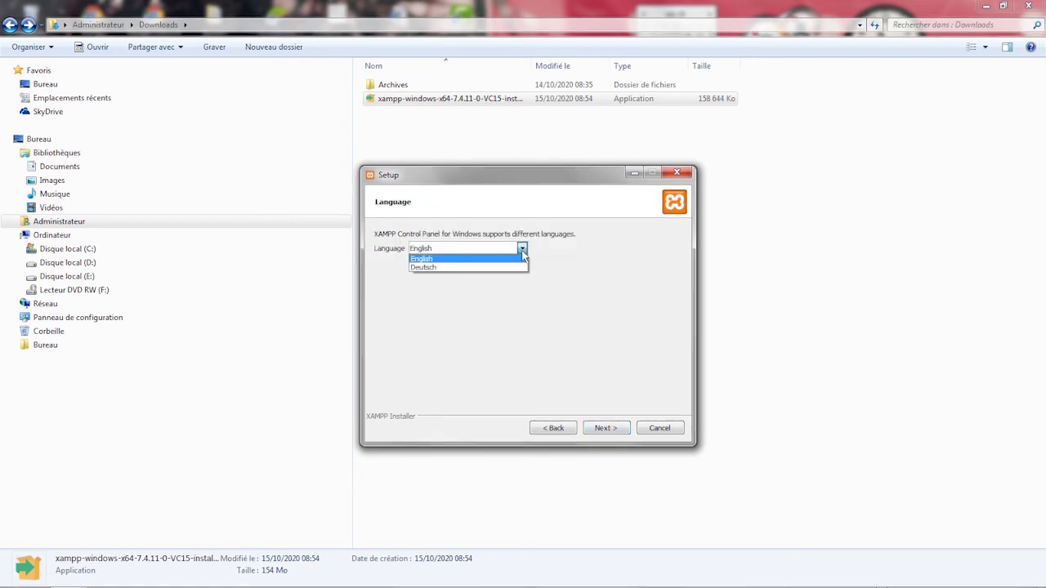
click(522, 255)
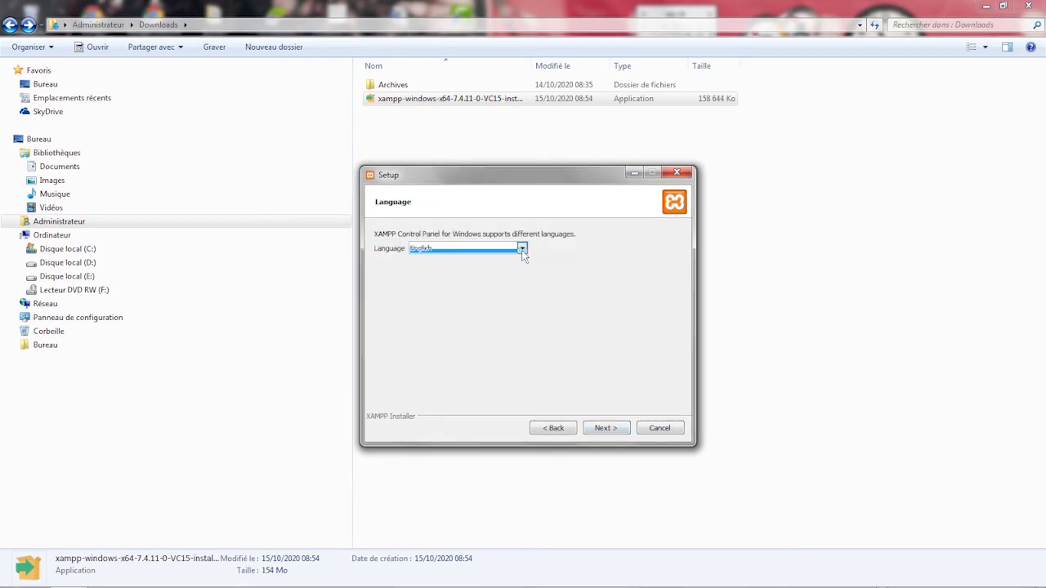
Decline the Bitnami for XAMPP information, run the installation and finish the wizard with the Control Panel set to start
click(603, 429)
click(610, 292)
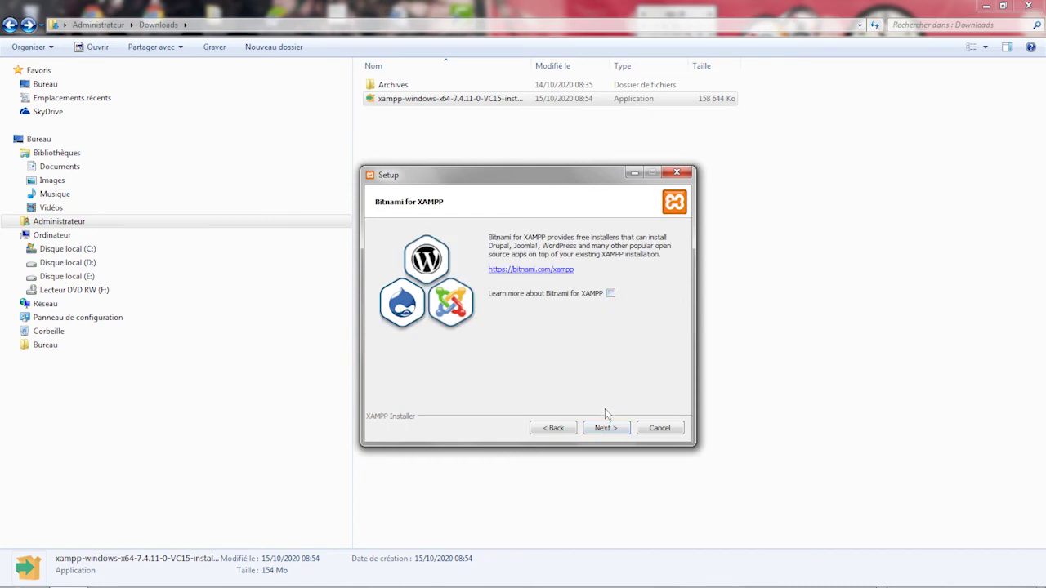
click(604, 424)
click(604, 424)
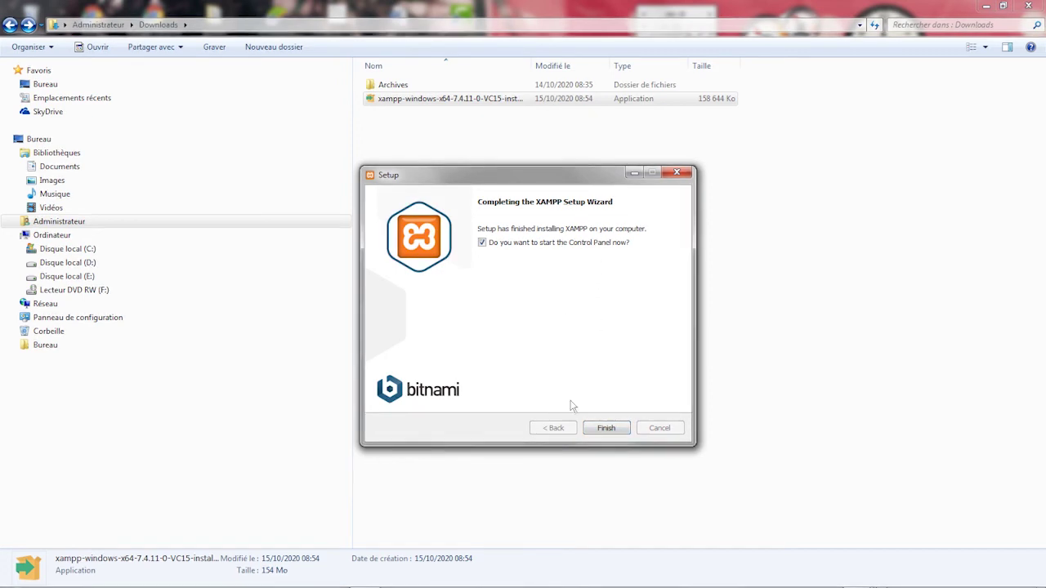
click(609, 428)
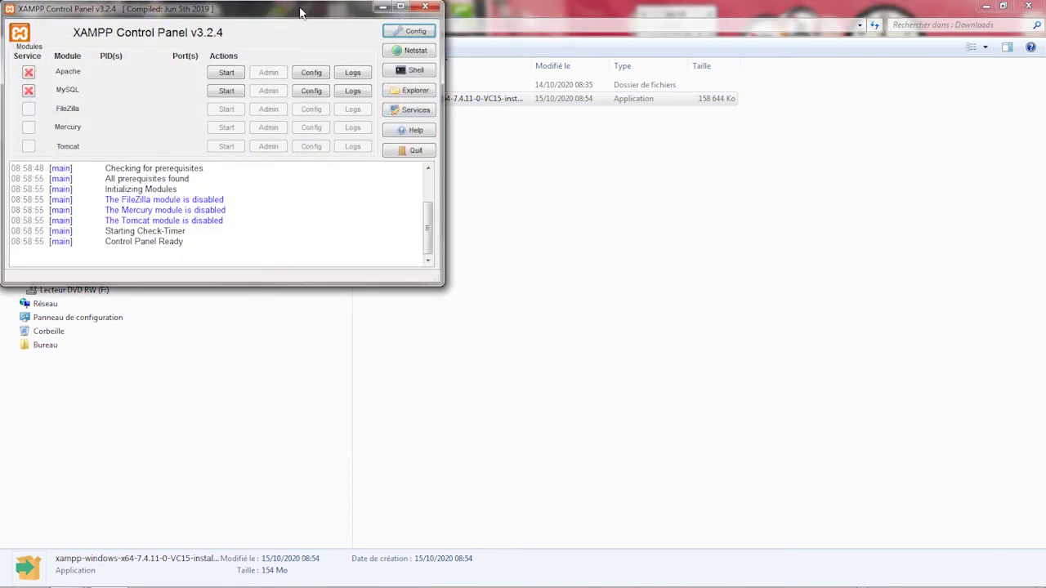
Move the XAMPP Control Panel to the middle of the screen and start the Apache and MySQL modules
drag(300, 7, 645, 167)
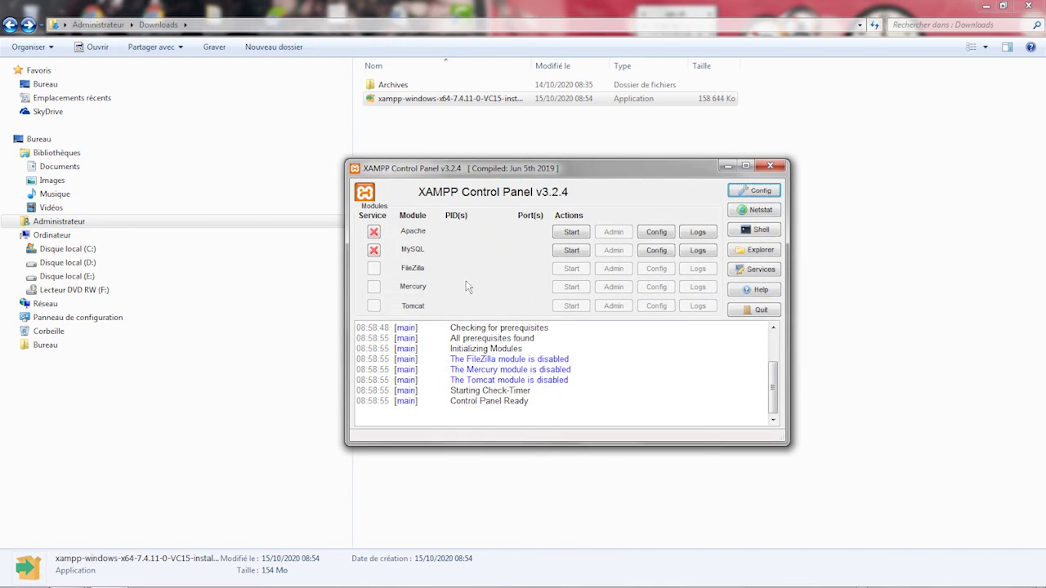
click(572, 234)
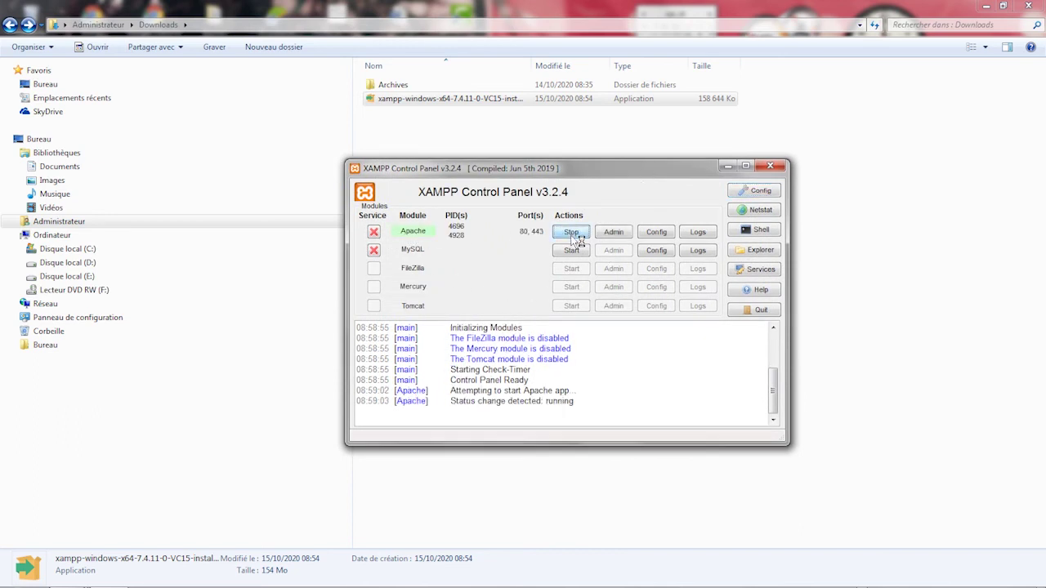
click(571, 251)
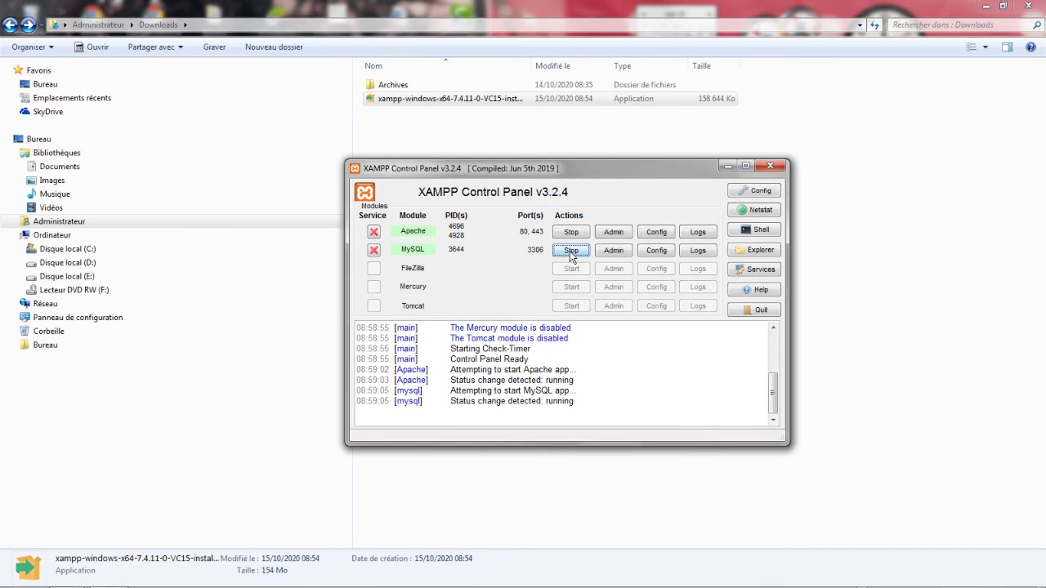
Open Apache's local dashboard, dismiss the translation offer, load phpMyAdmin from it and return to the XAMPP Control Panel
click(624, 235)
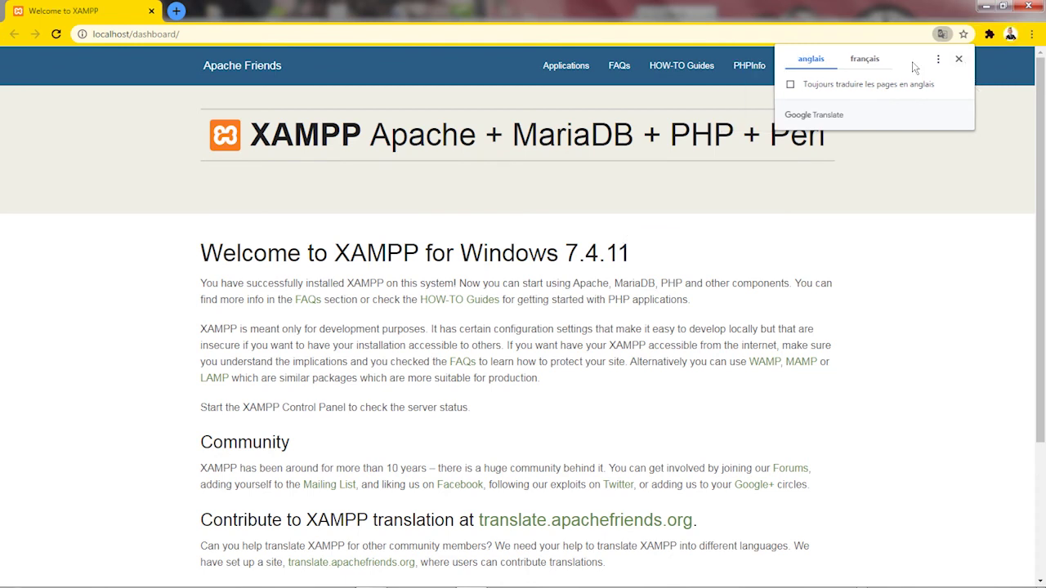
click(959, 62)
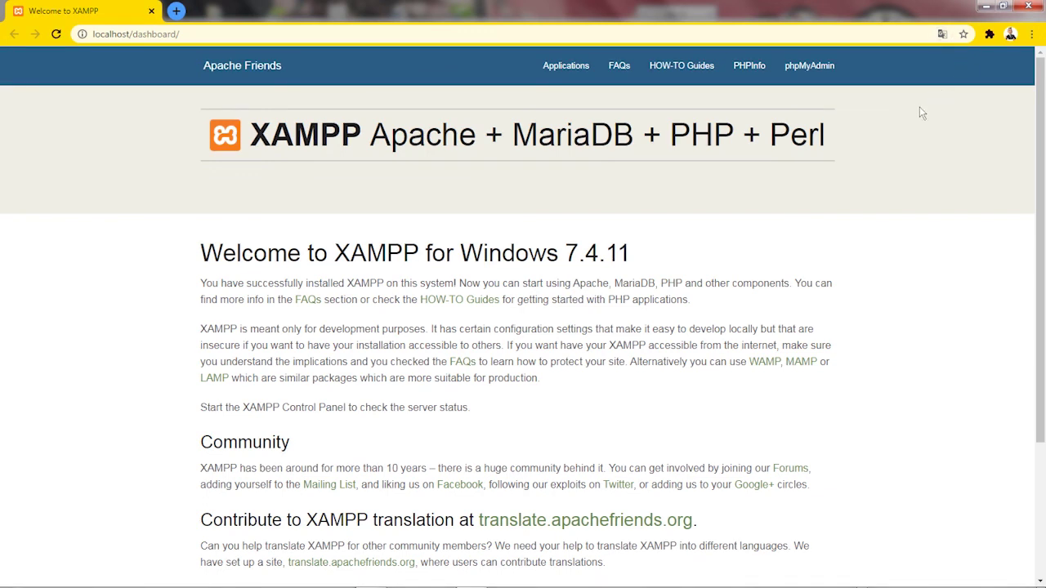
click(796, 72)
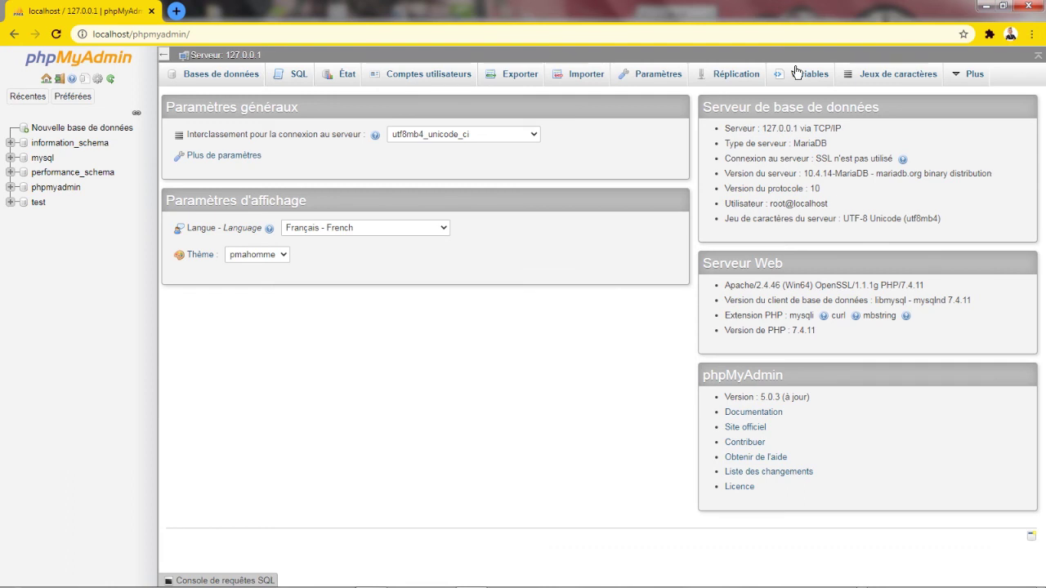
key(alt+Tab)
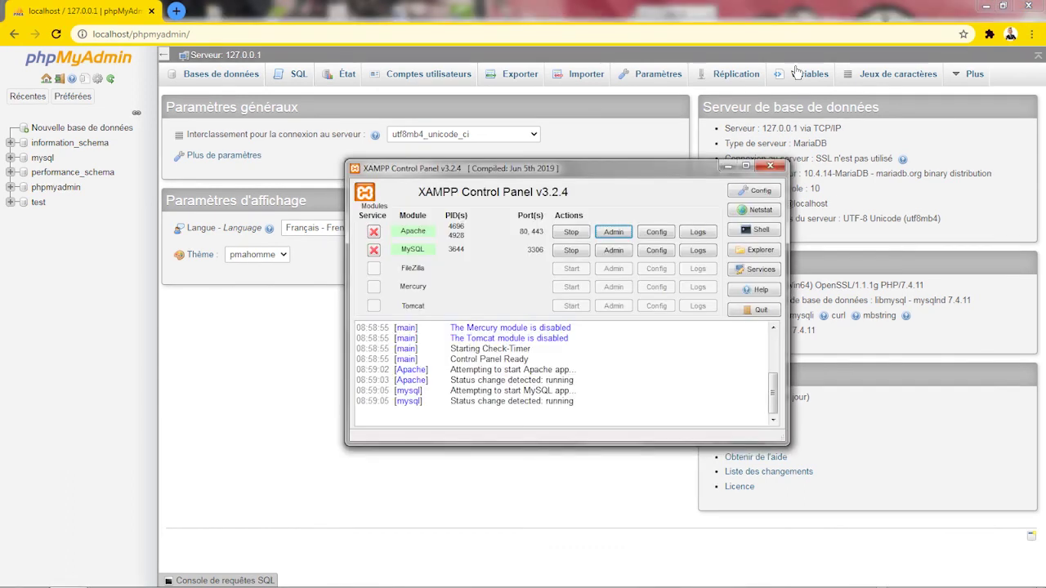